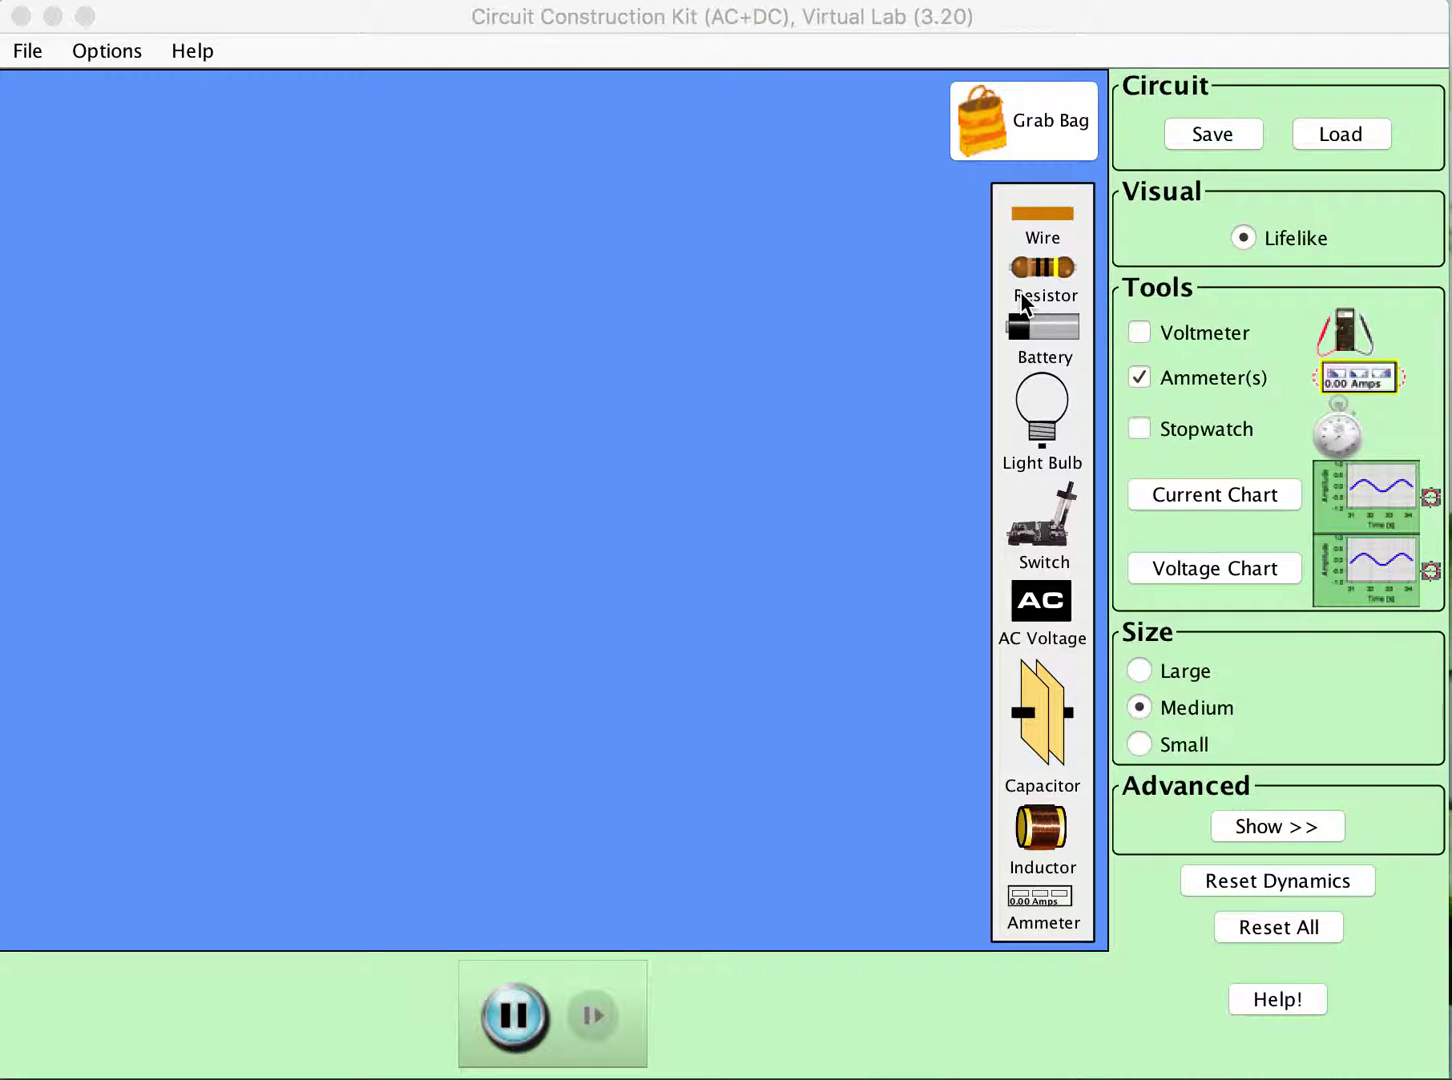
# - Build the top row: a battery, a short wire, a switch and a wire extending right
pyautogui.moveTo(1027, 334); pyautogui.dragTo(151, 571)
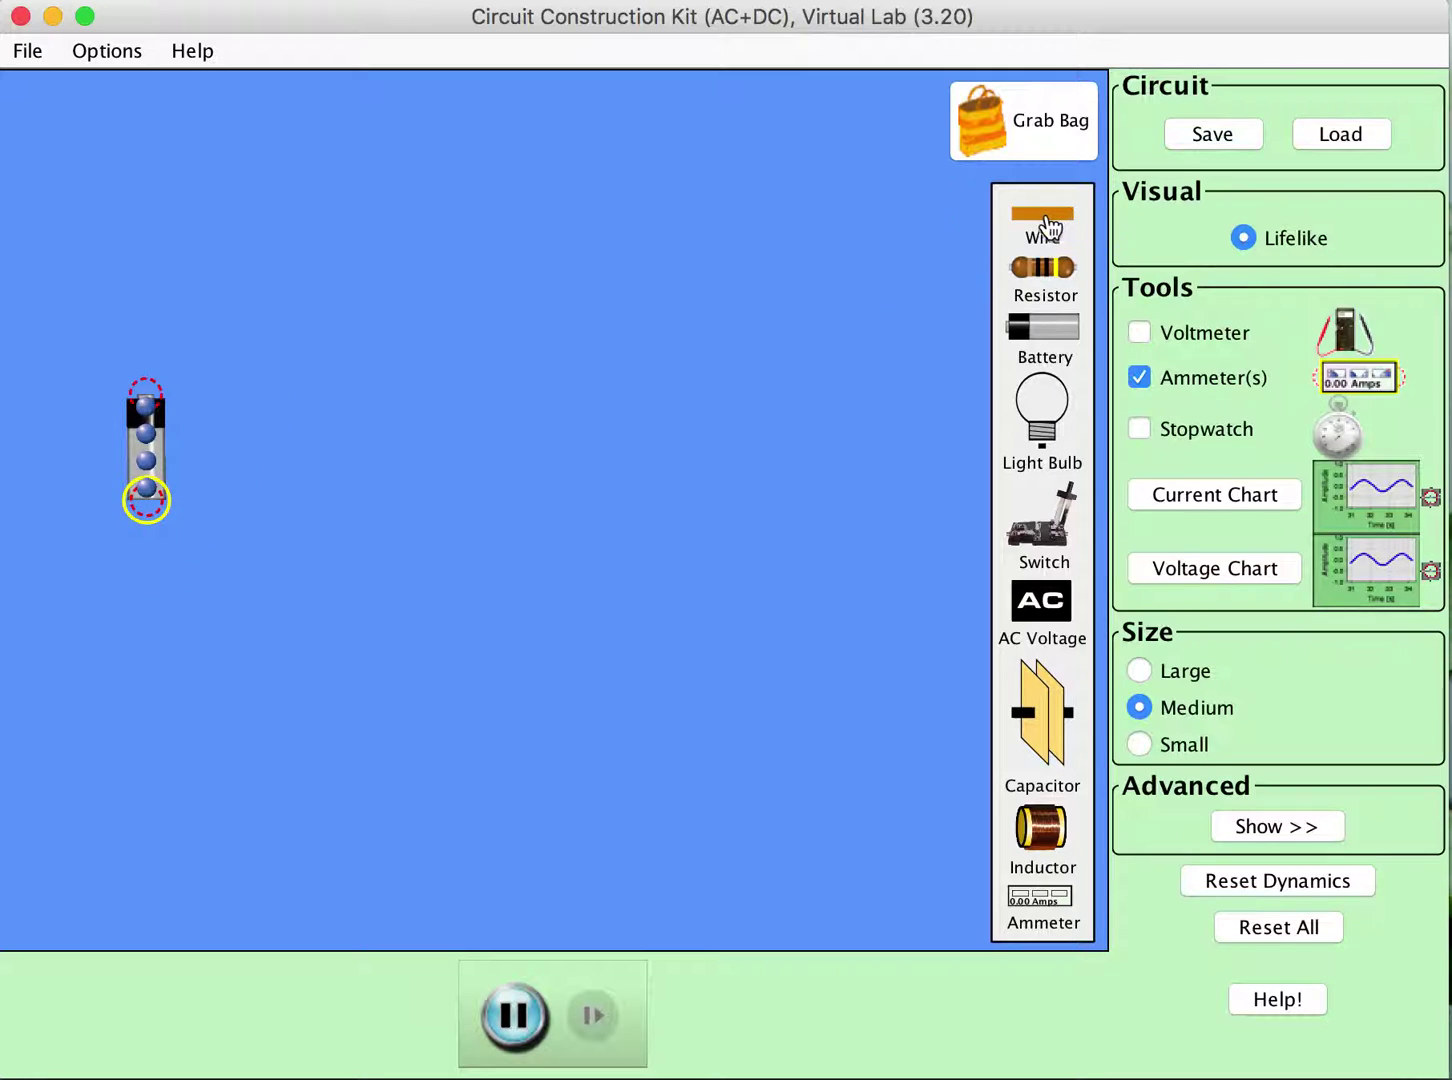
pyautogui.moveTo(1042, 228); pyautogui.dragTo(146, 316)
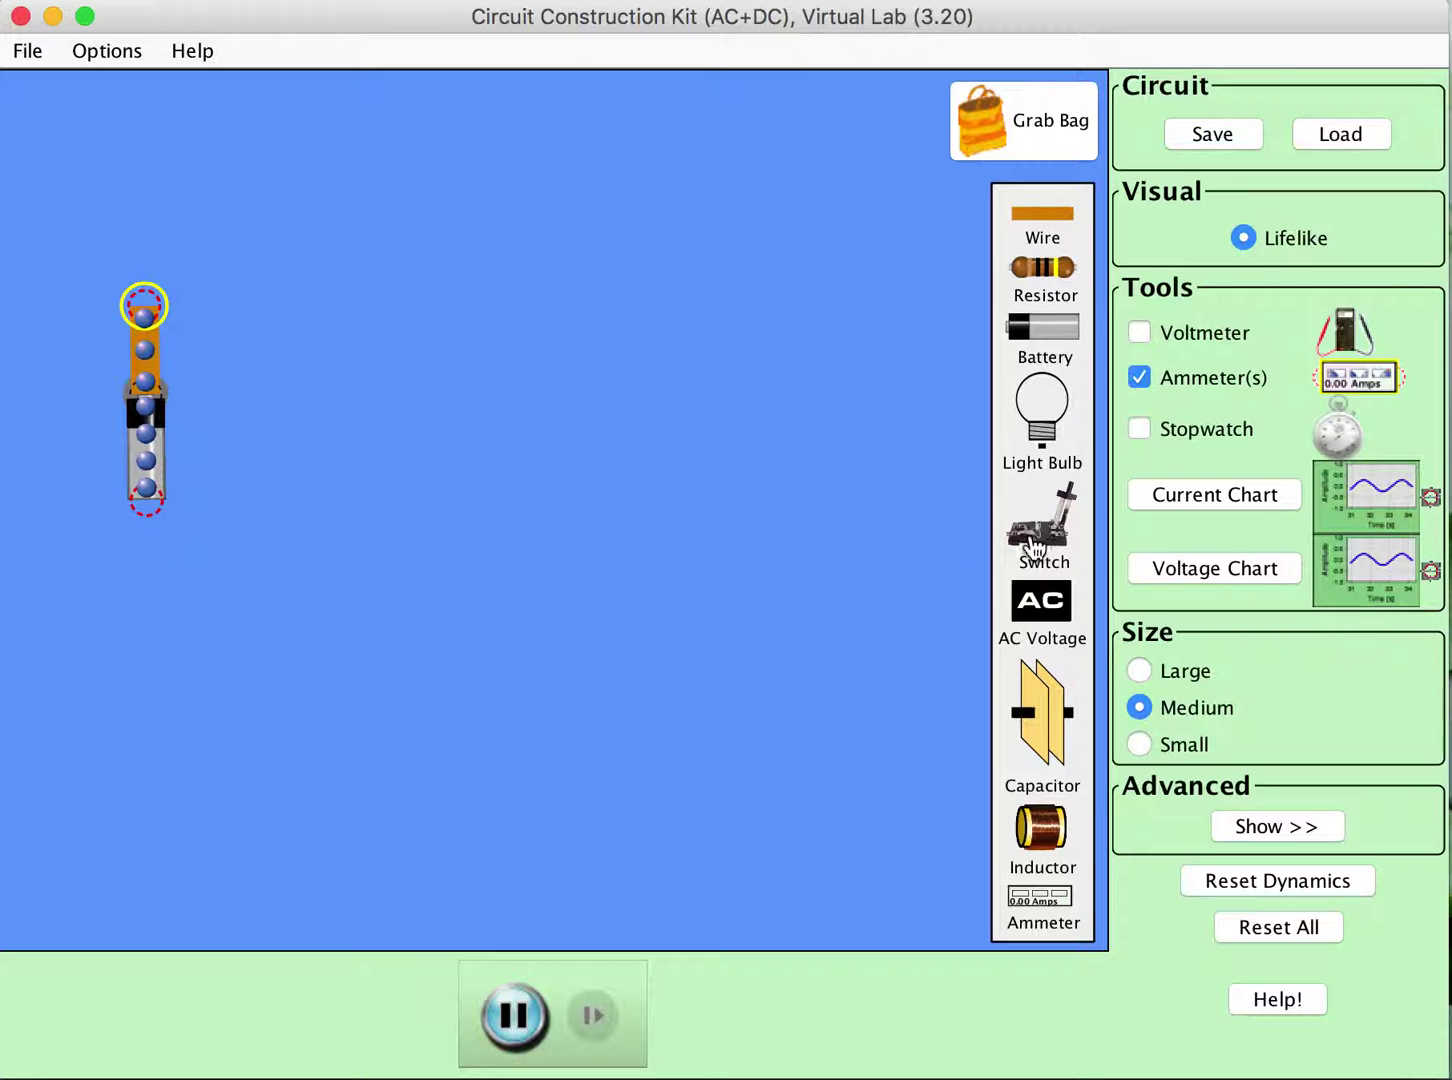
pyautogui.moveTo(1020, 540); pyautogui.dragTo(223, 316)
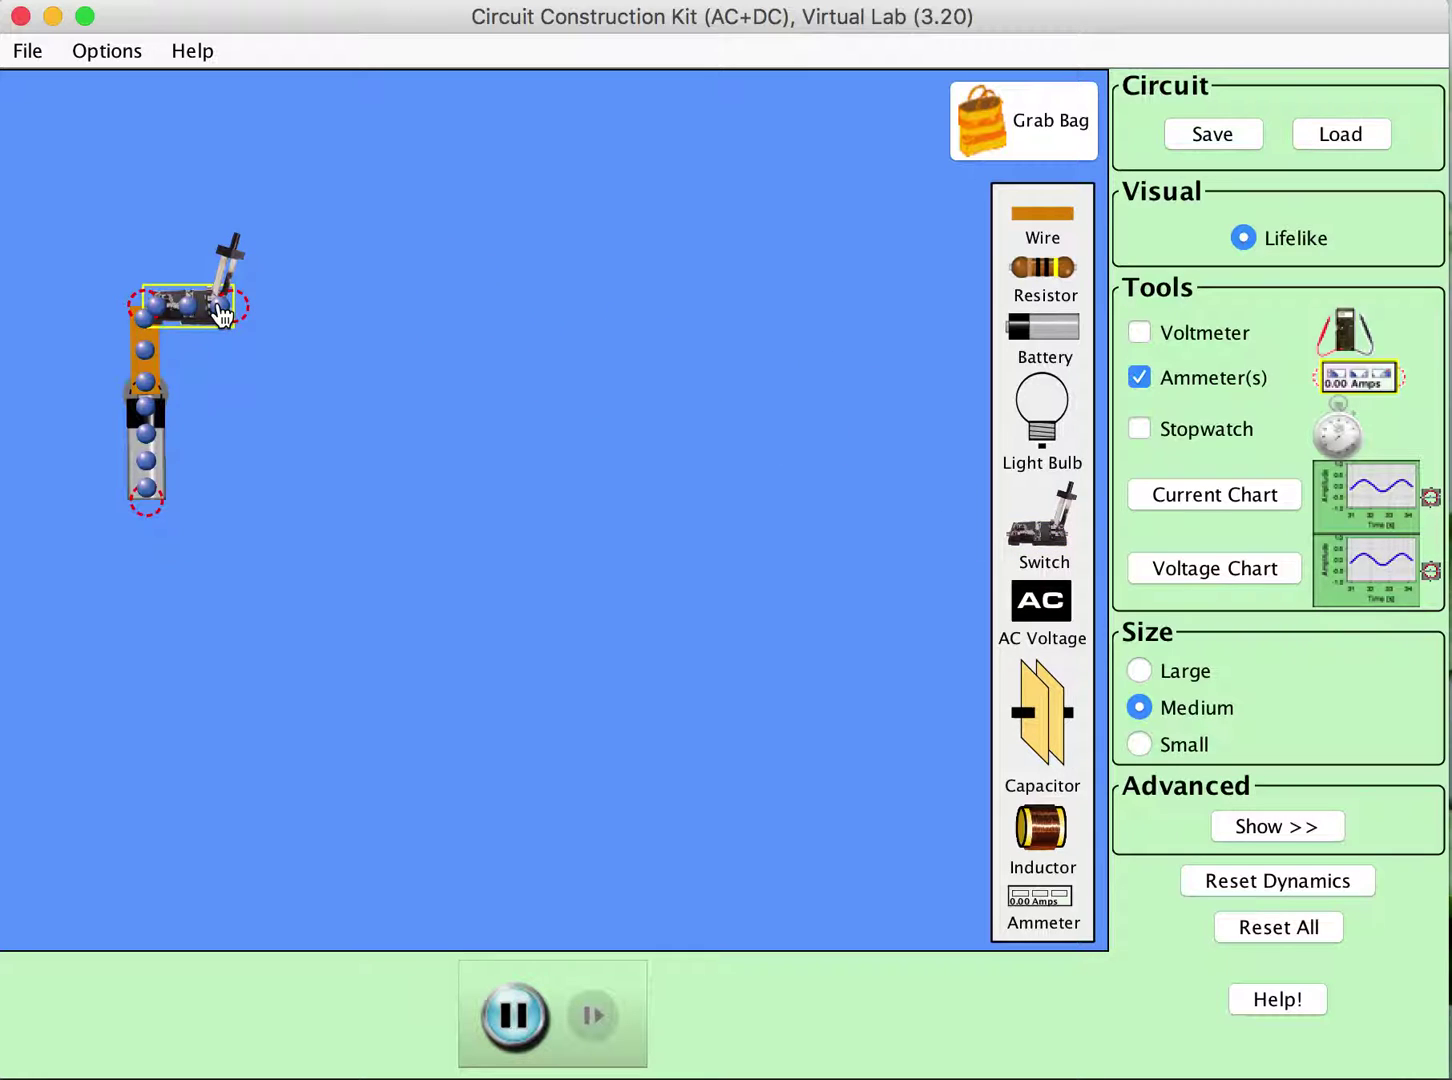
pyautogui.moveTo(1068, 229); pyautogui.dragTo(320, 316)
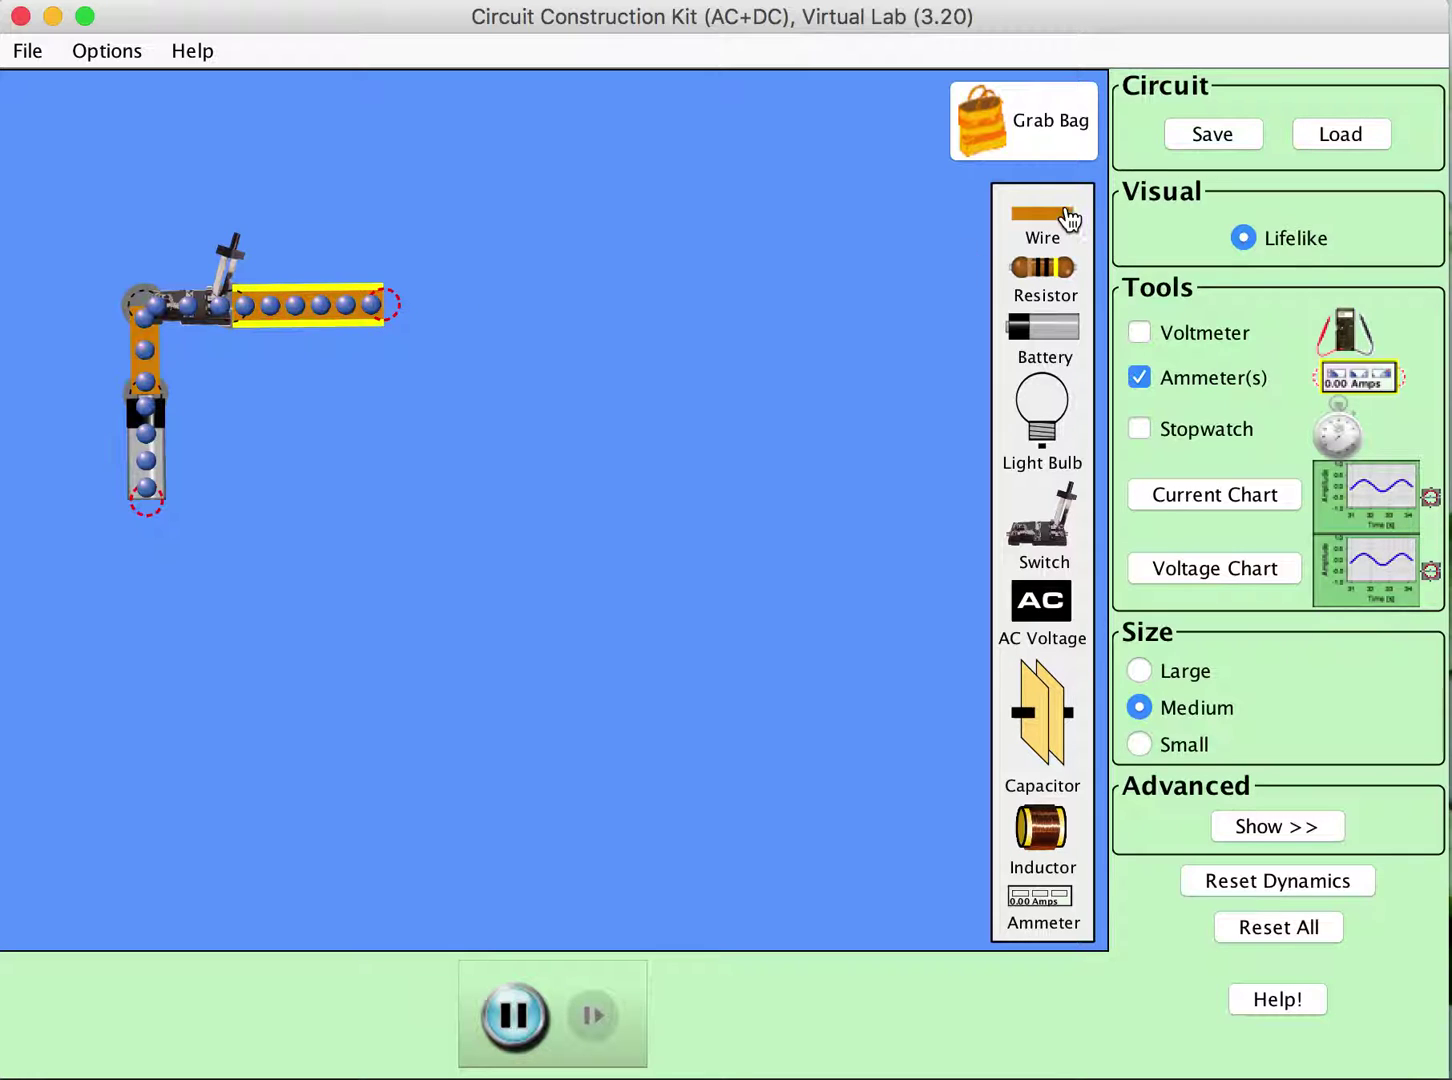
# - Hang a downward branch from the top wire: a wire, a vertically rotated second switch, and another wire
pyautogui.moveTo(1068, 220); pyautogui.dragTo(384, 452)
pyautogui.moveTo(1063, 521); pyautogui.dragTo(465, 473)
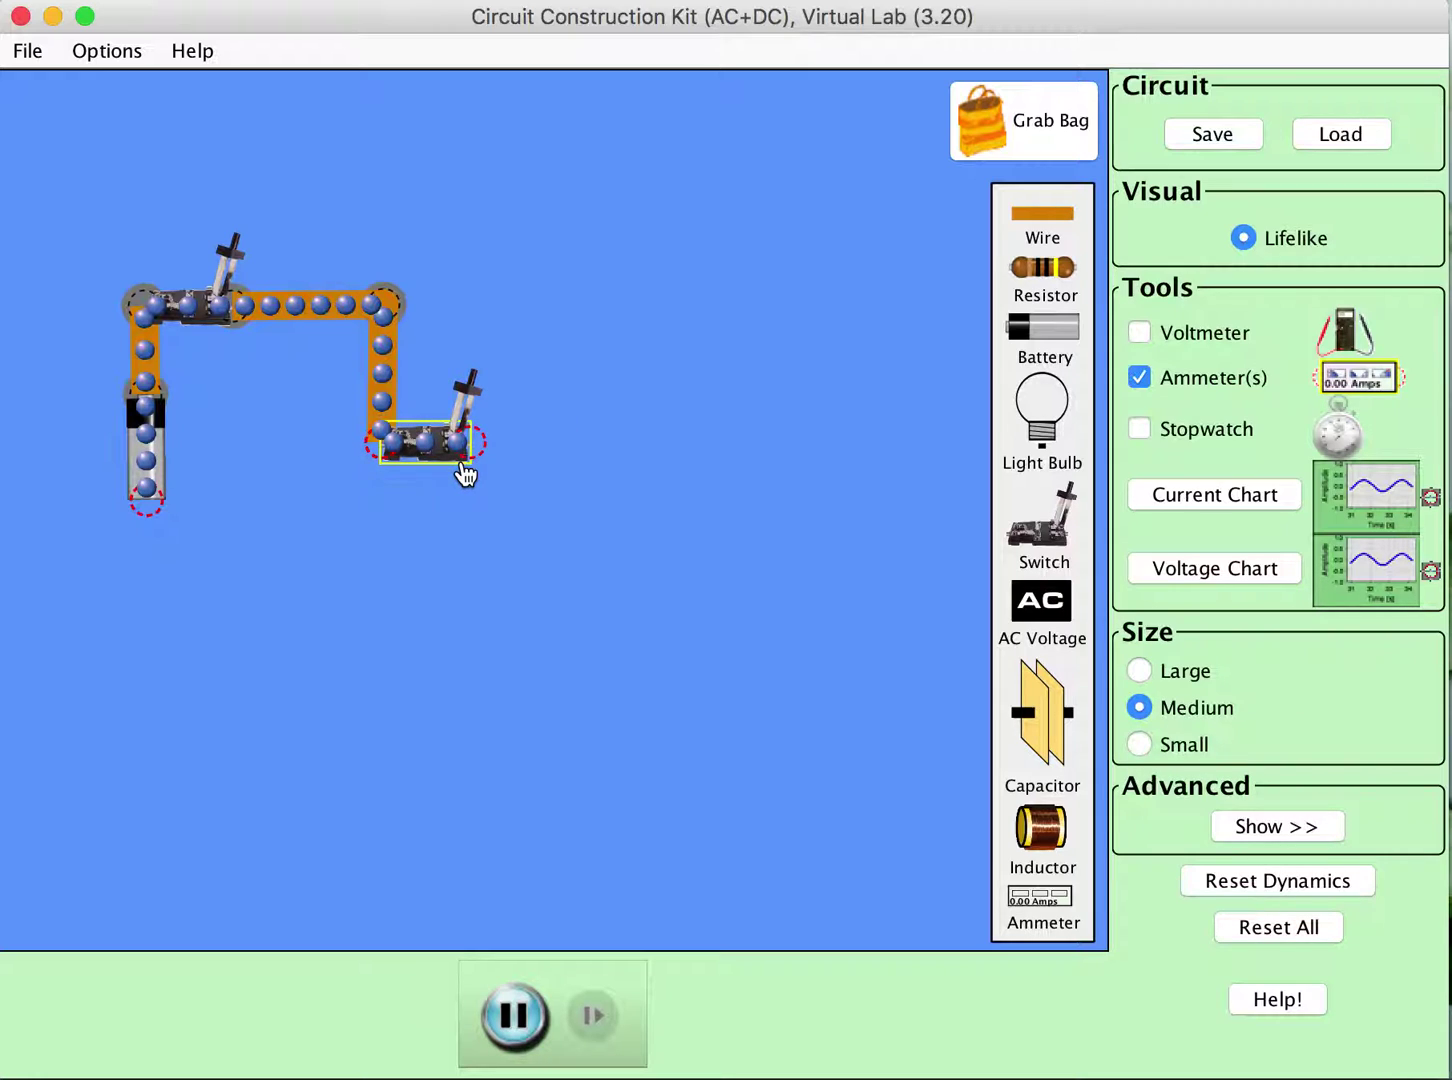
pyautogui.moveTo(482, 464); pyautogui.dragTo(386, 557)
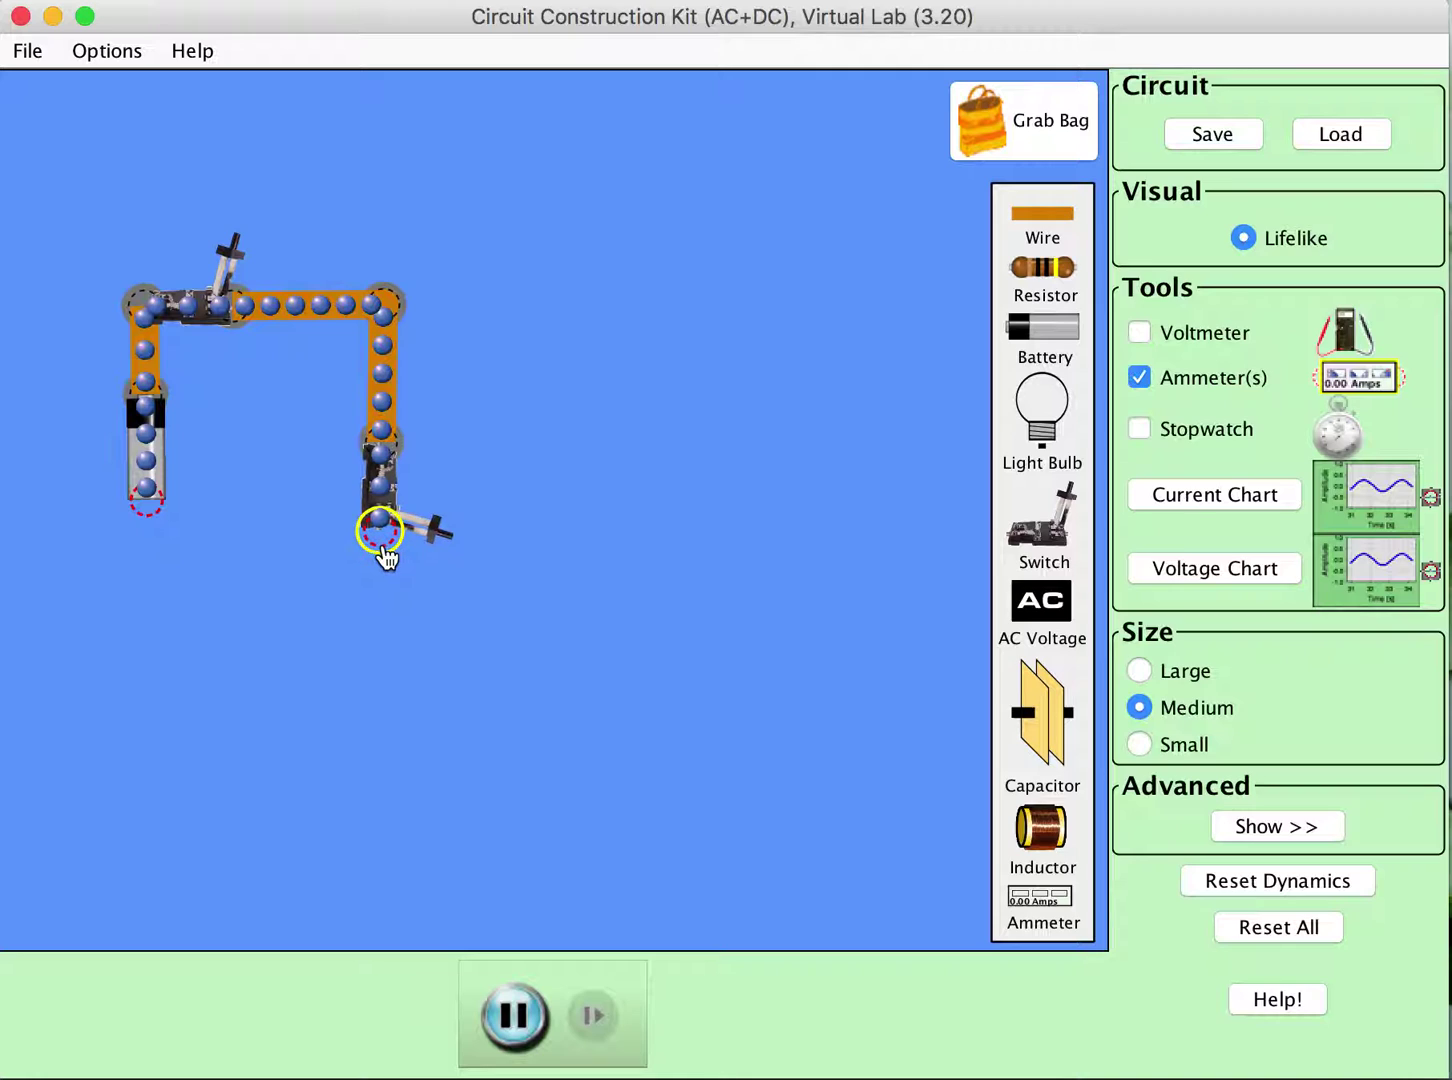
pyautogui.moveTo(1020, 230); pyautogui.dragTo(384, 648)
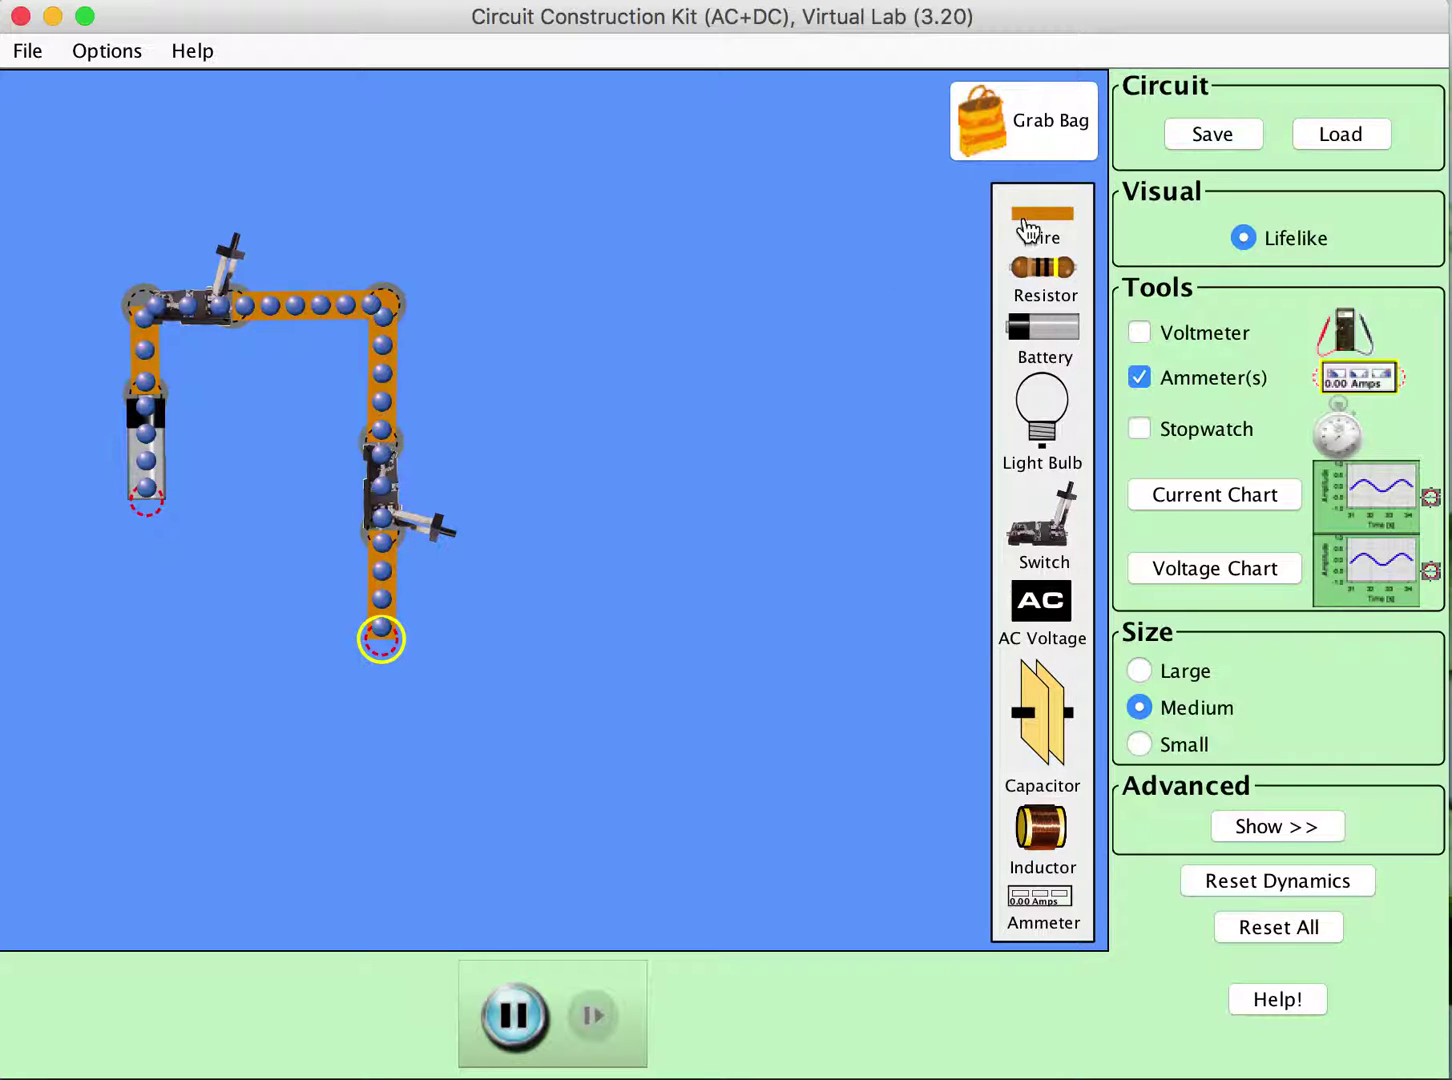
# - Add a right-hand branch with a wire, a light bulb, a wire, an inductor and a wire below it
pyautogui.moveTo(1030, 228); pyautogui.dragTo(470, 314)
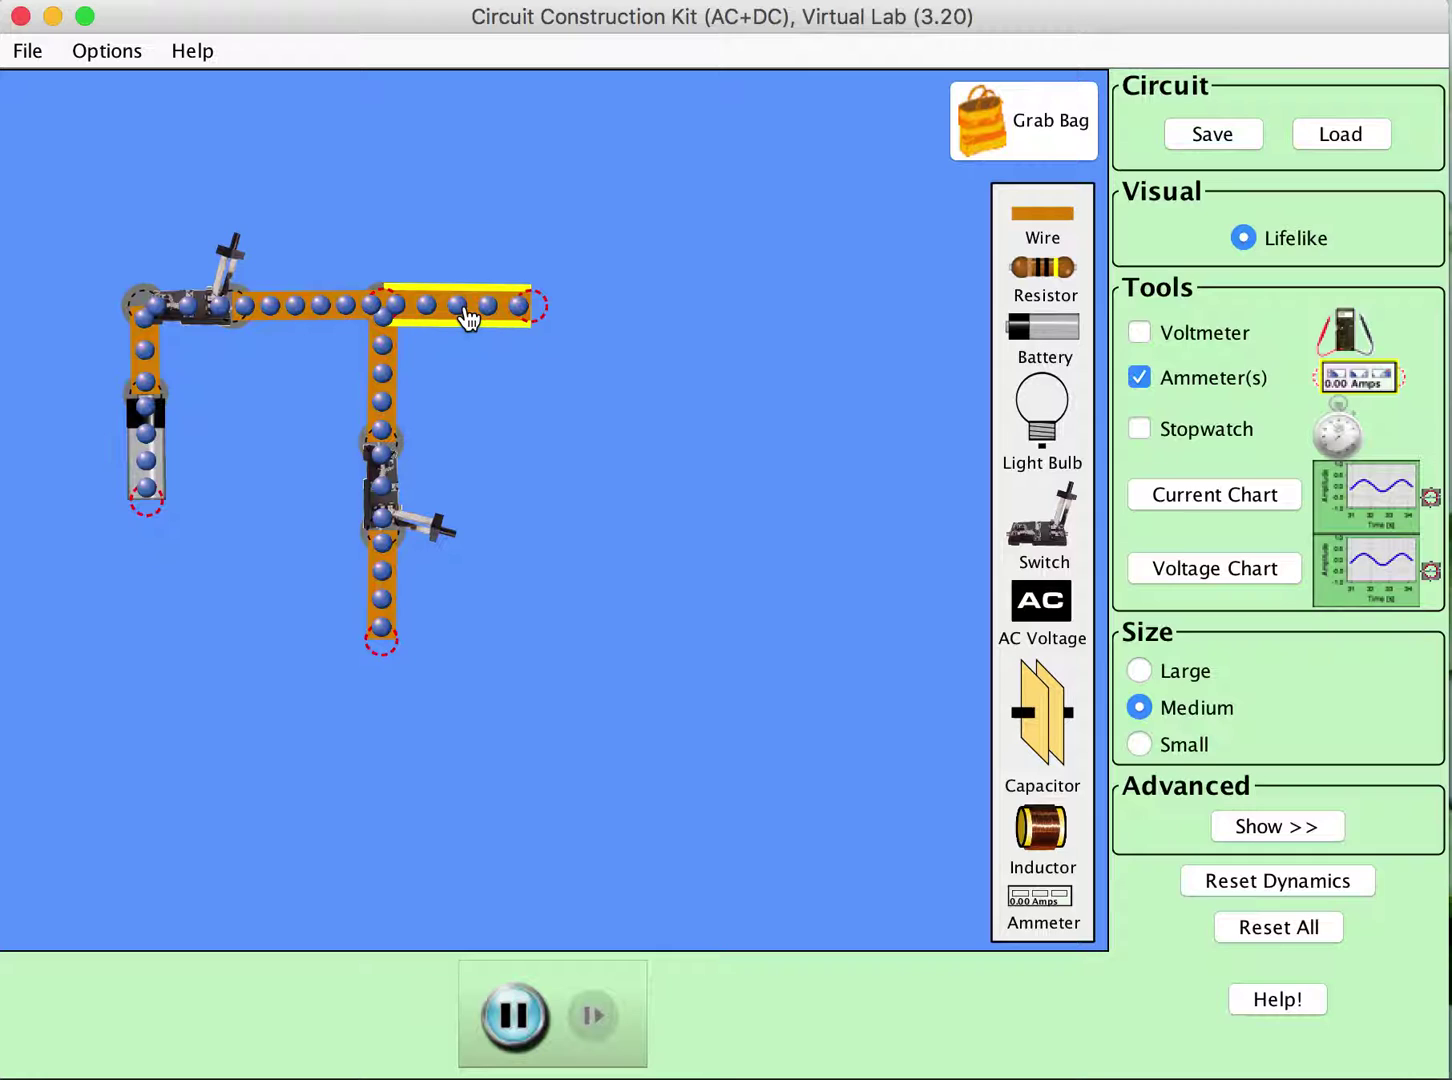
pyautogui.moveTo(1066, 425); pyautogui.dragTo(619, 335)
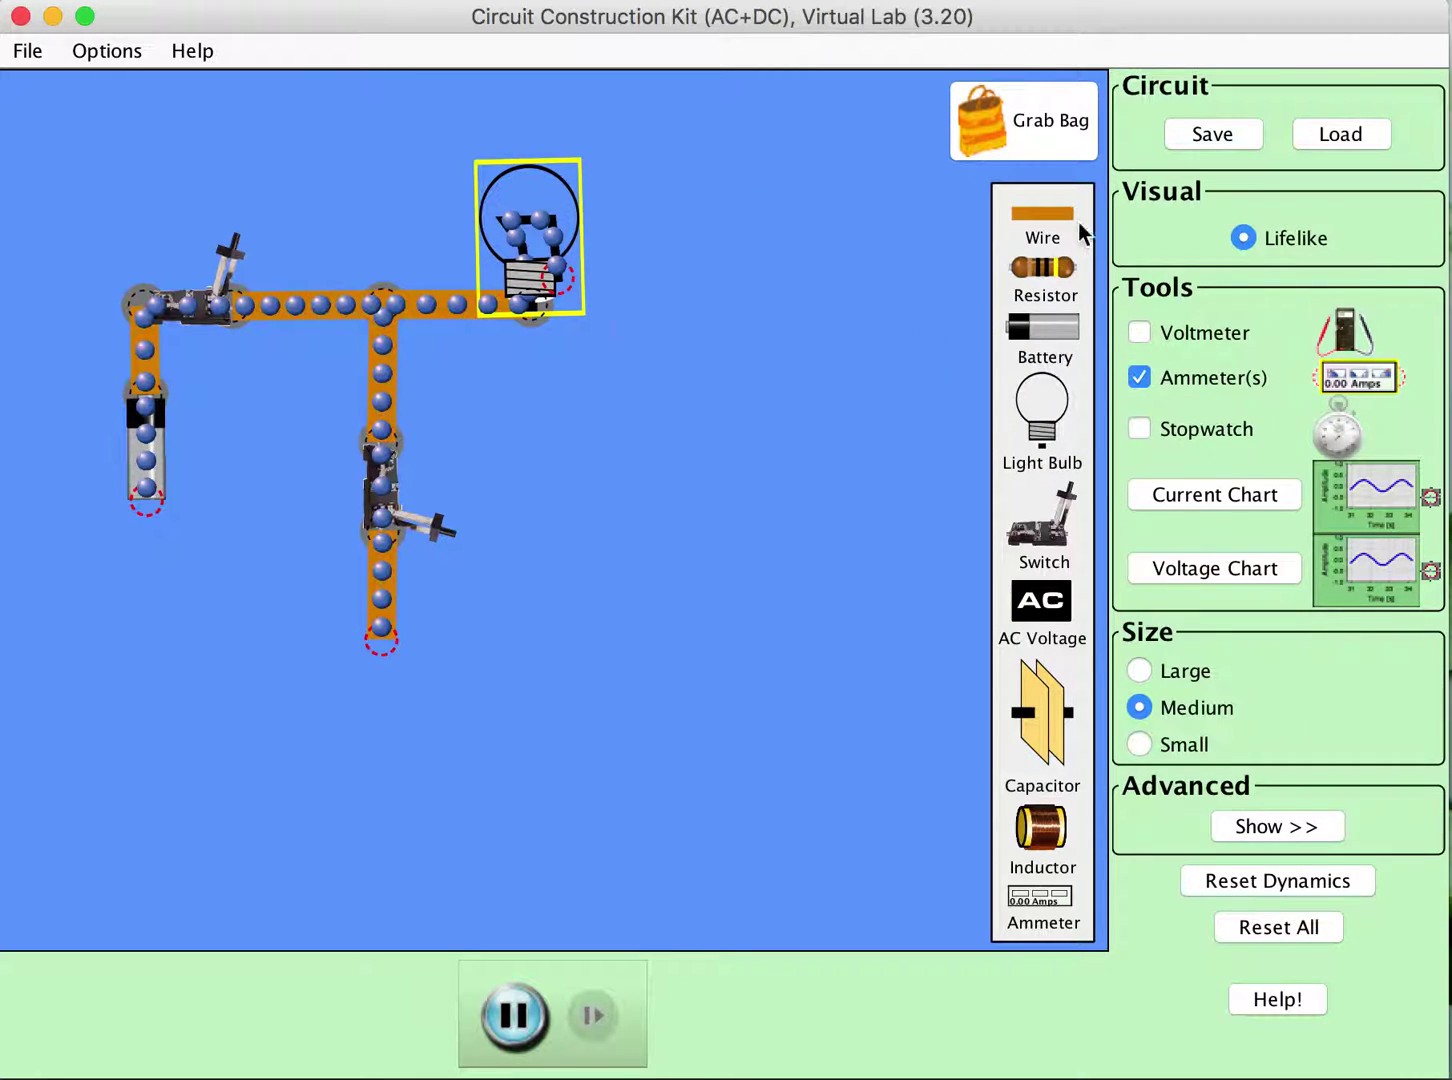
pyautogui.moveTo(1059, 220); pyautogui.dragTo(625, 469)
pyautogui.moveTo(1040, 831); pyautogui.dragTo(632, 605)
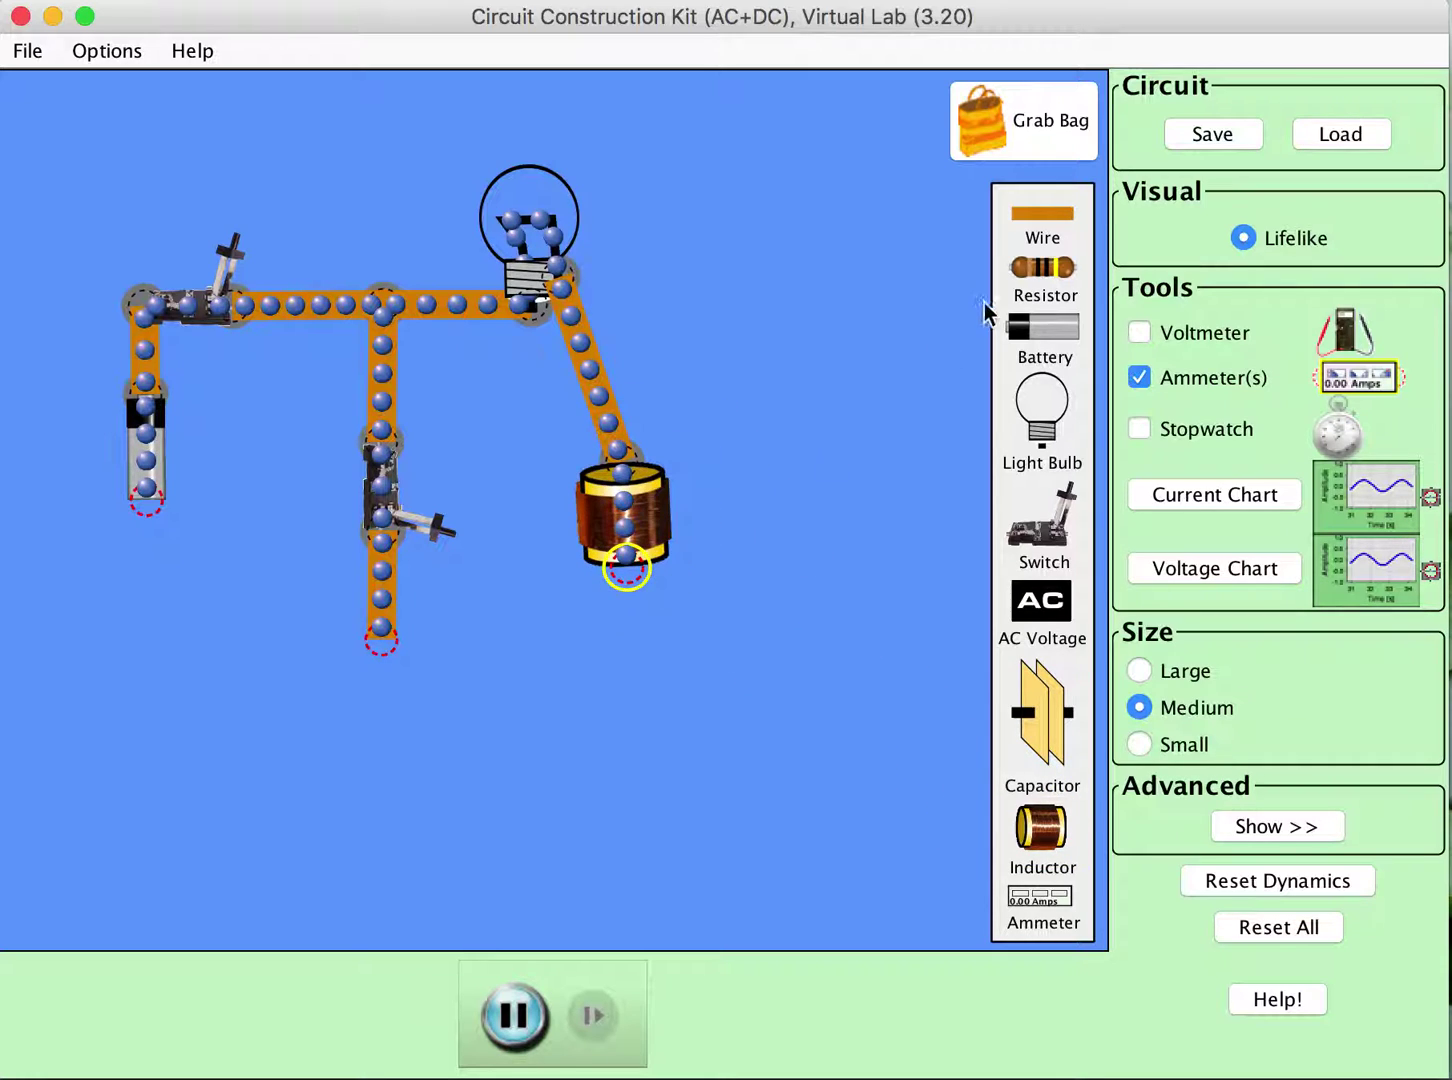
pyautogui.moveTo(1033, 217); pyautogui.dragTo(633, 663)
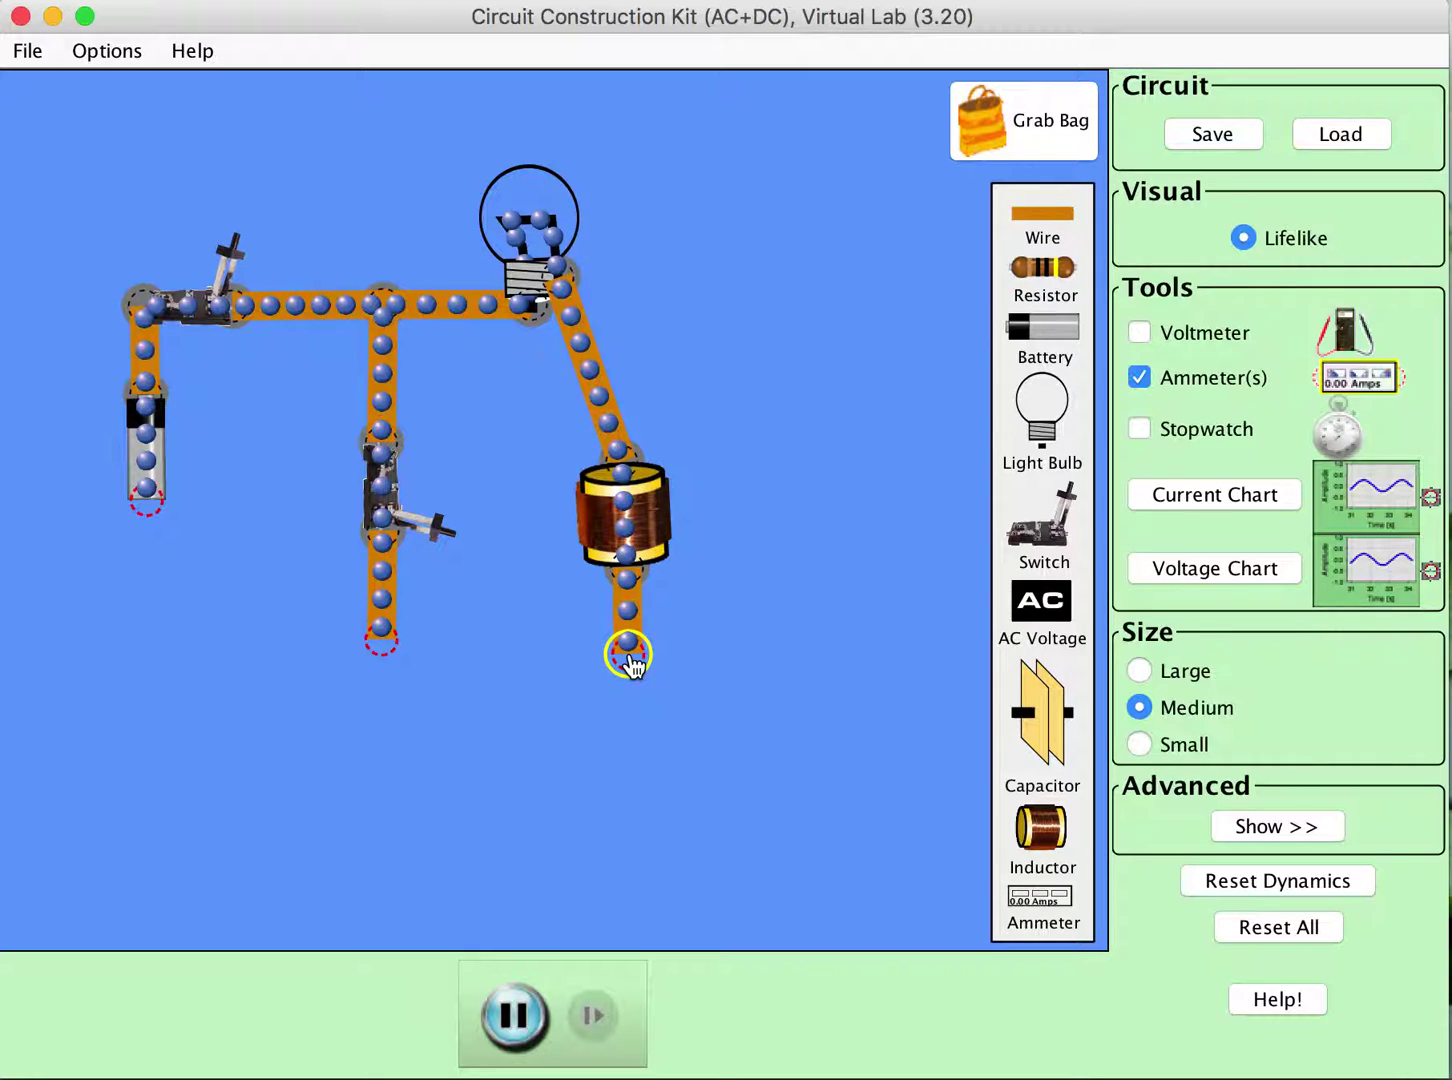
# - Run bottom wires from the inductor branch to the middle branch and back to the battery
pyautogui.moveTo(1023, 228); pyautogui.dragTo(386, 666)
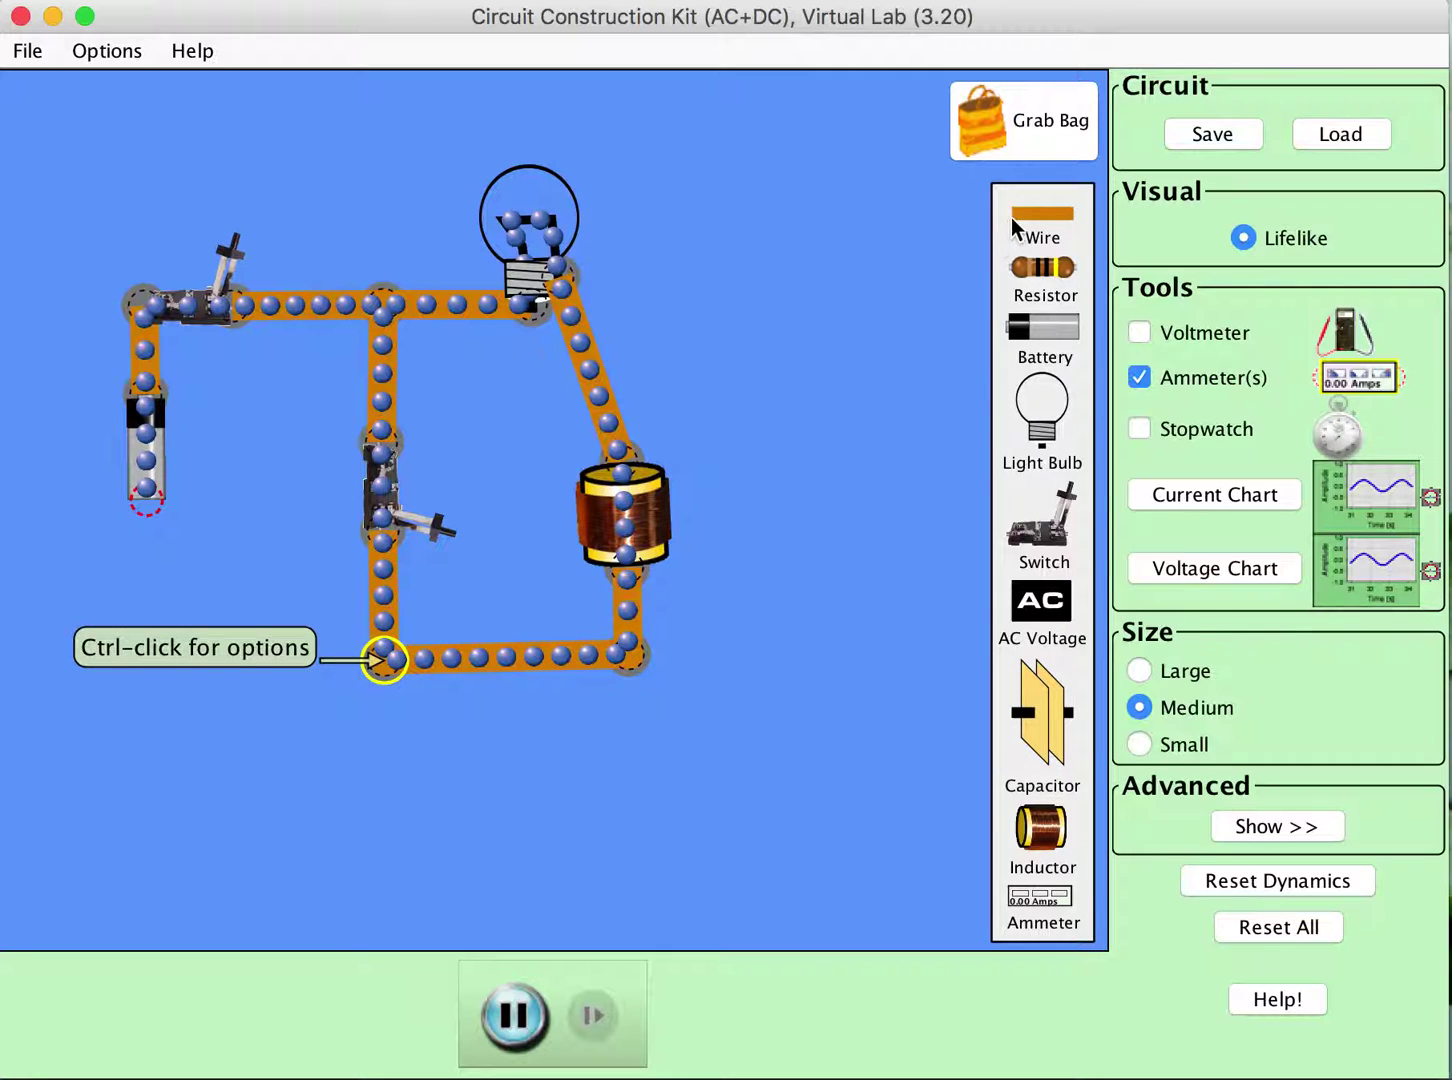
pyautogui.moveTo(1020, 230); pyautogui.dragTo(162, 672)
pyautogui.moveTo(1038, 223); pyautogui.dragTo(147, 532)
pyautogui.moveTo(157, 670); pyautogui.dragTo(152, 672)
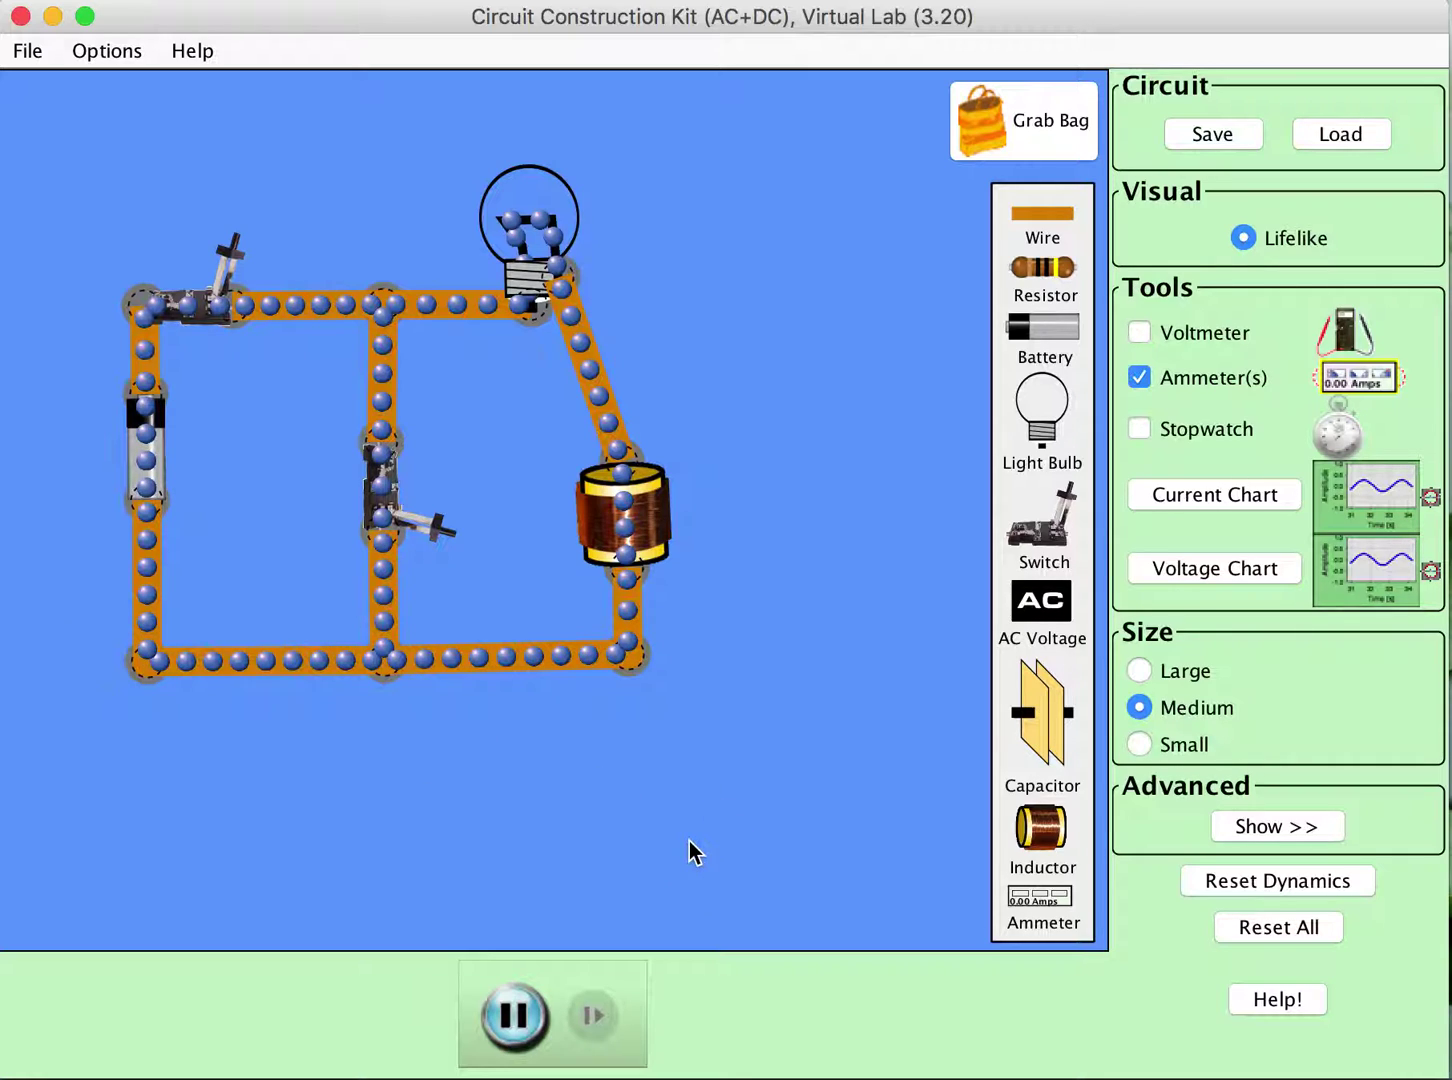
# - Close the main switch so the bulb gradually lights, then open it again to cut power
pyautogui.click(232, 263)
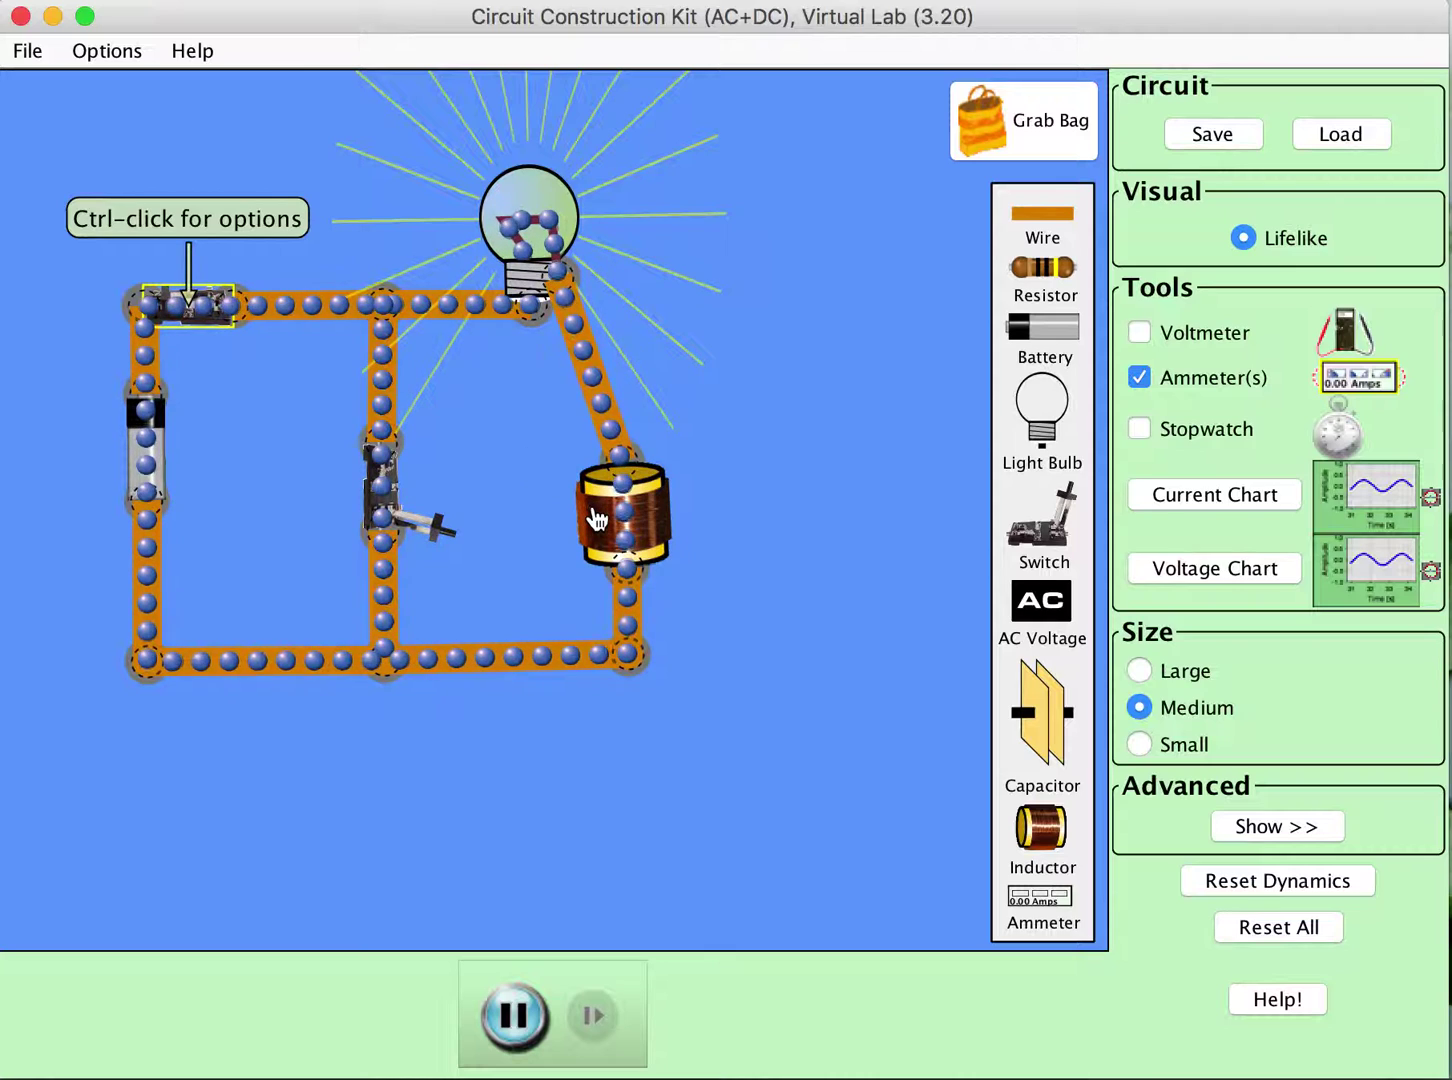
pyautogui.moveTo(145, 303); pyautogui.dragTo(238, 257)
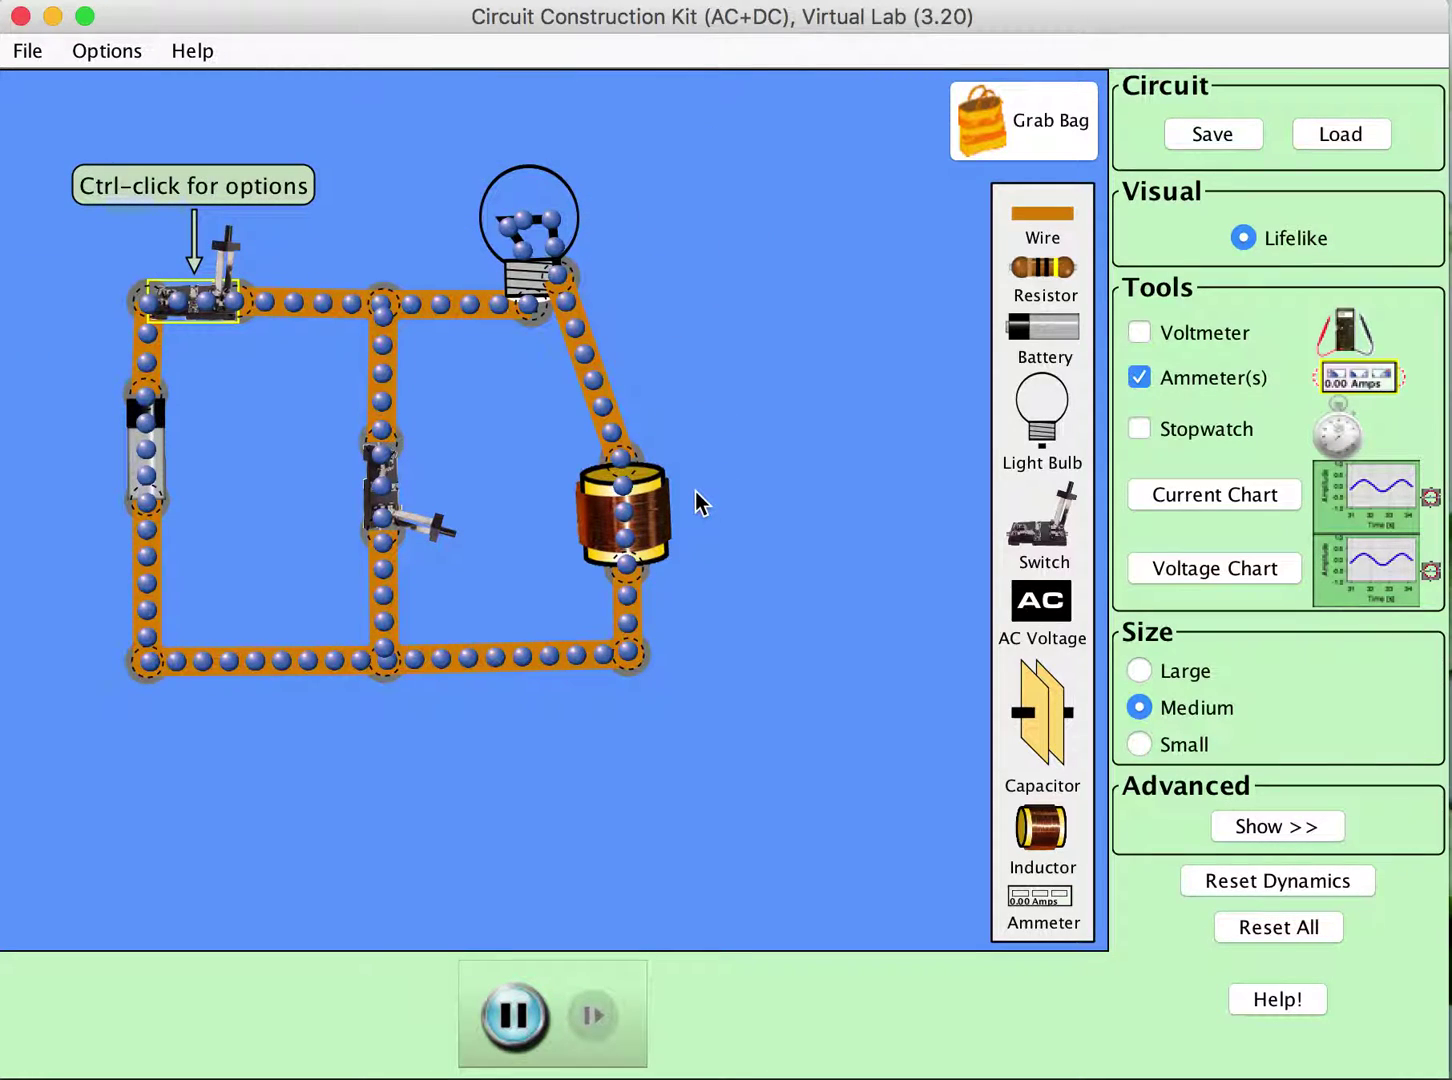
# - Swap the inductor below the bulb for a plain wire, then close and reopen the main switch
pyautogui.click(660, 527)
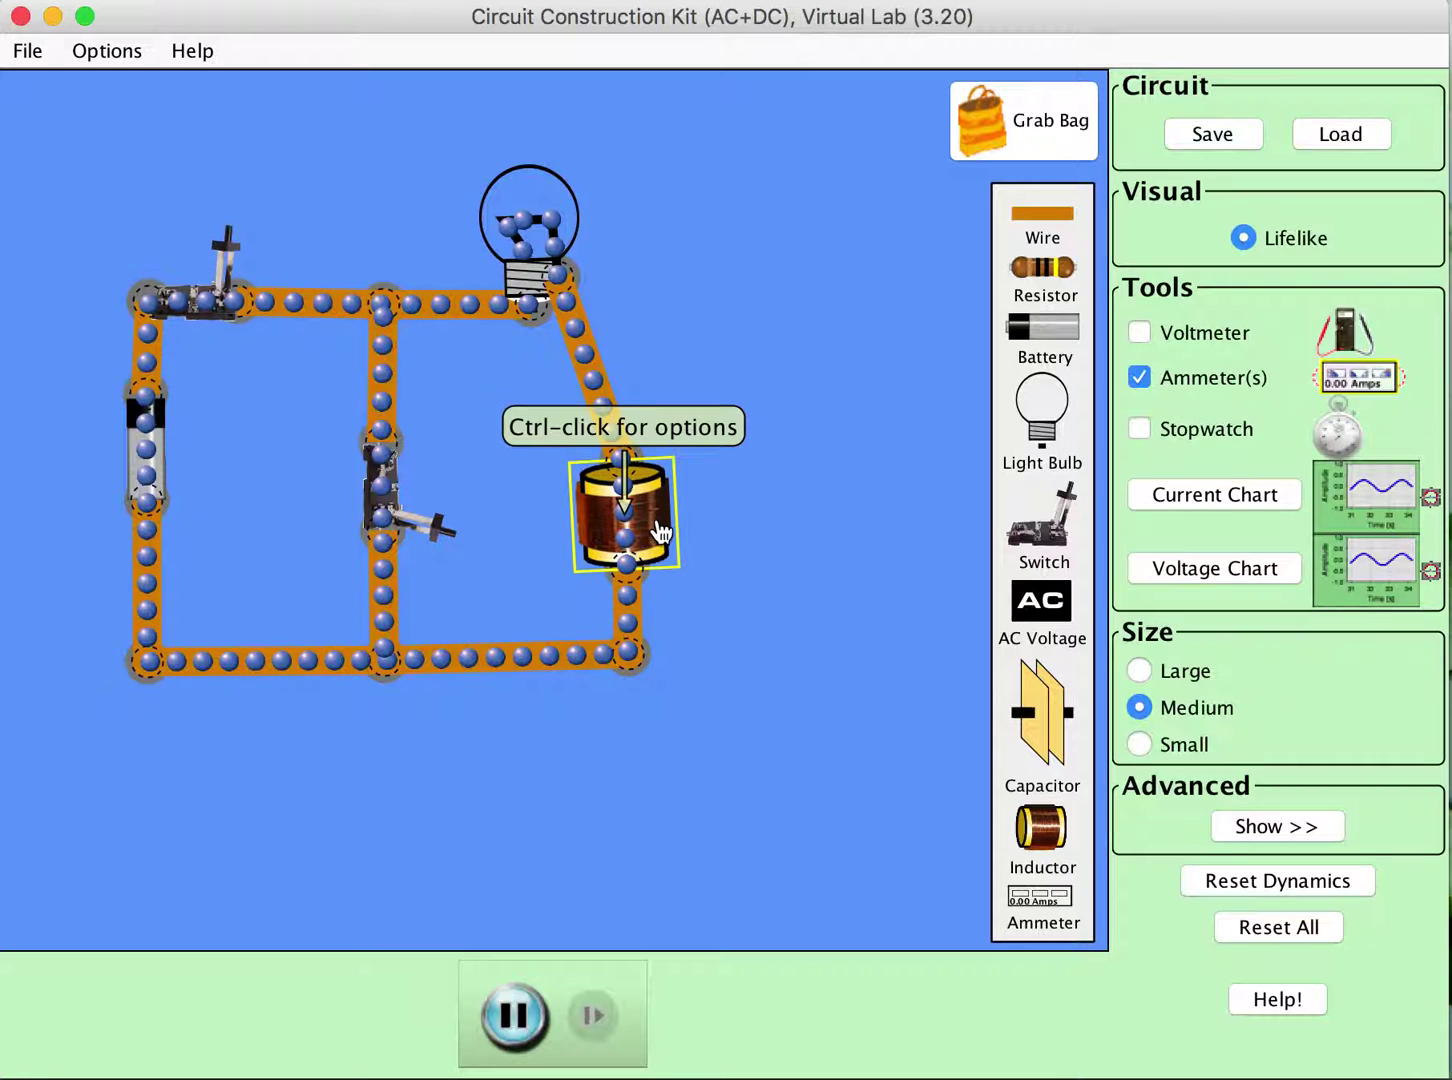
pyautogui.press('Delete')
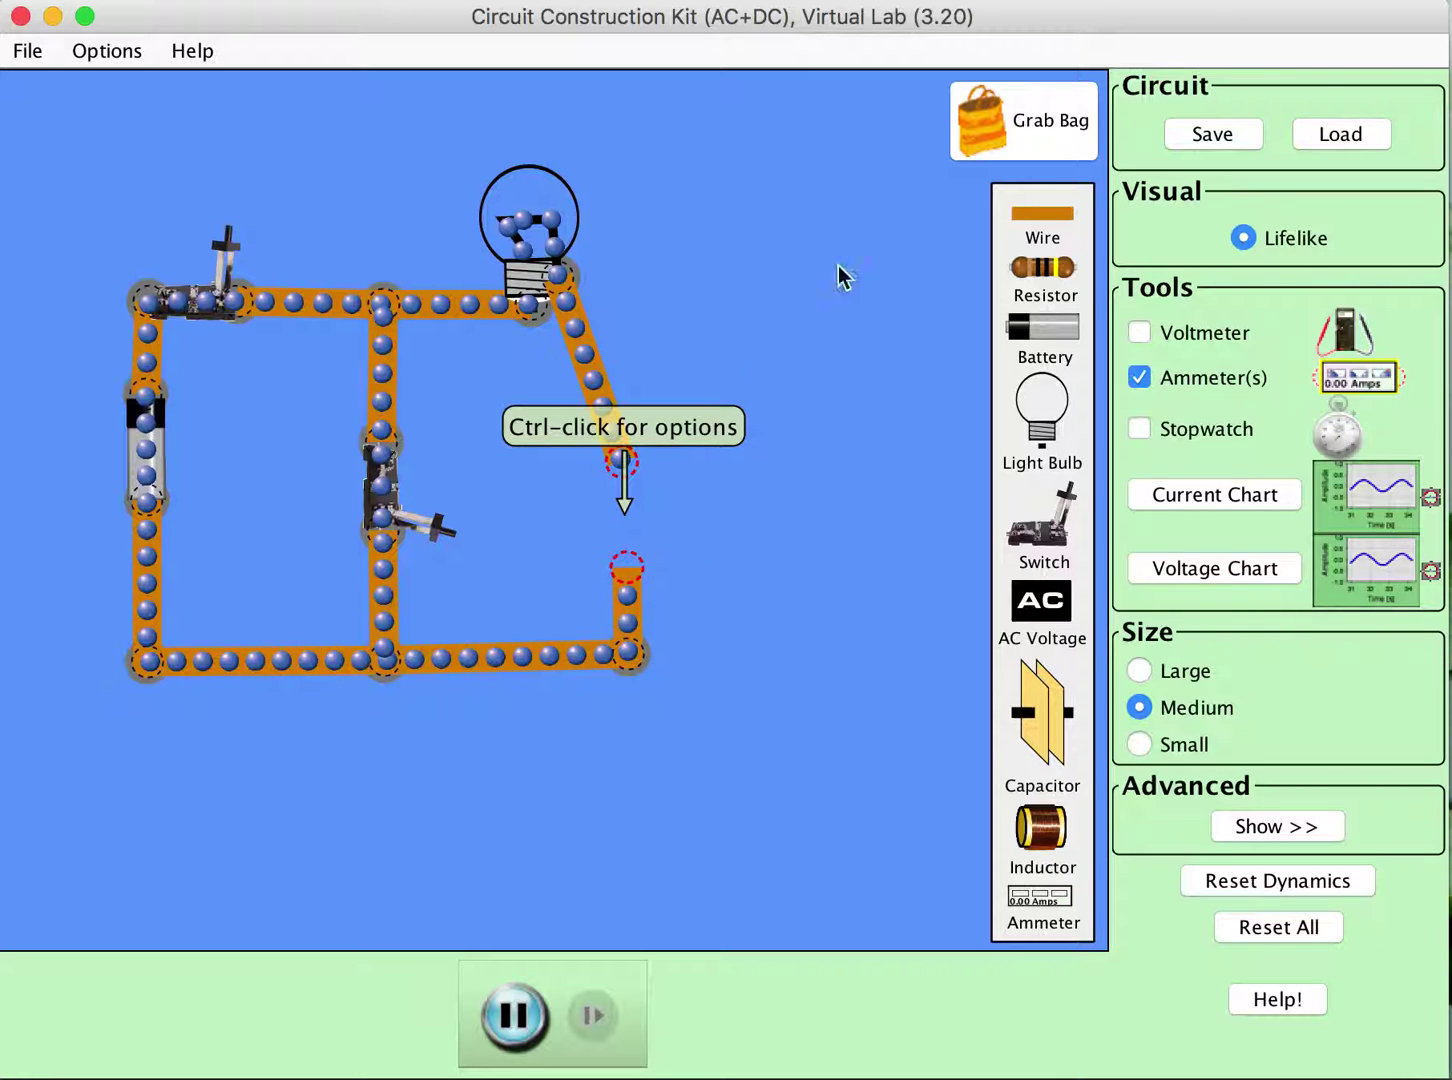
pyautogui.moveTo(1047, 230); pyautogui.dragTo(640, 556)
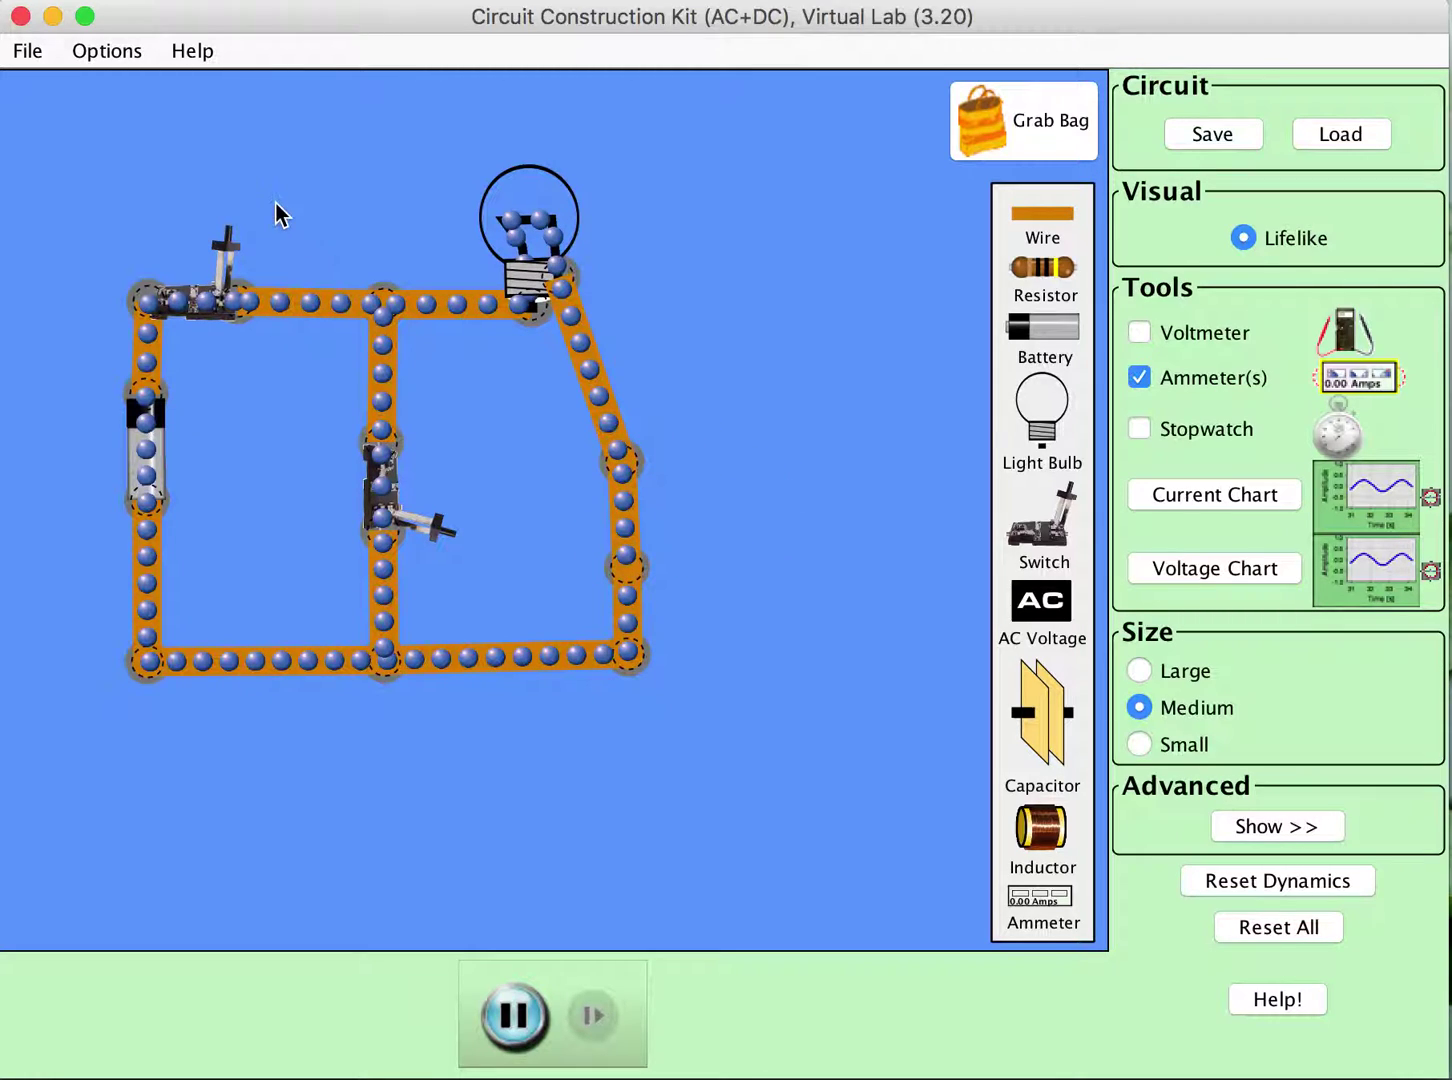
pyautogui.click(229, 248)
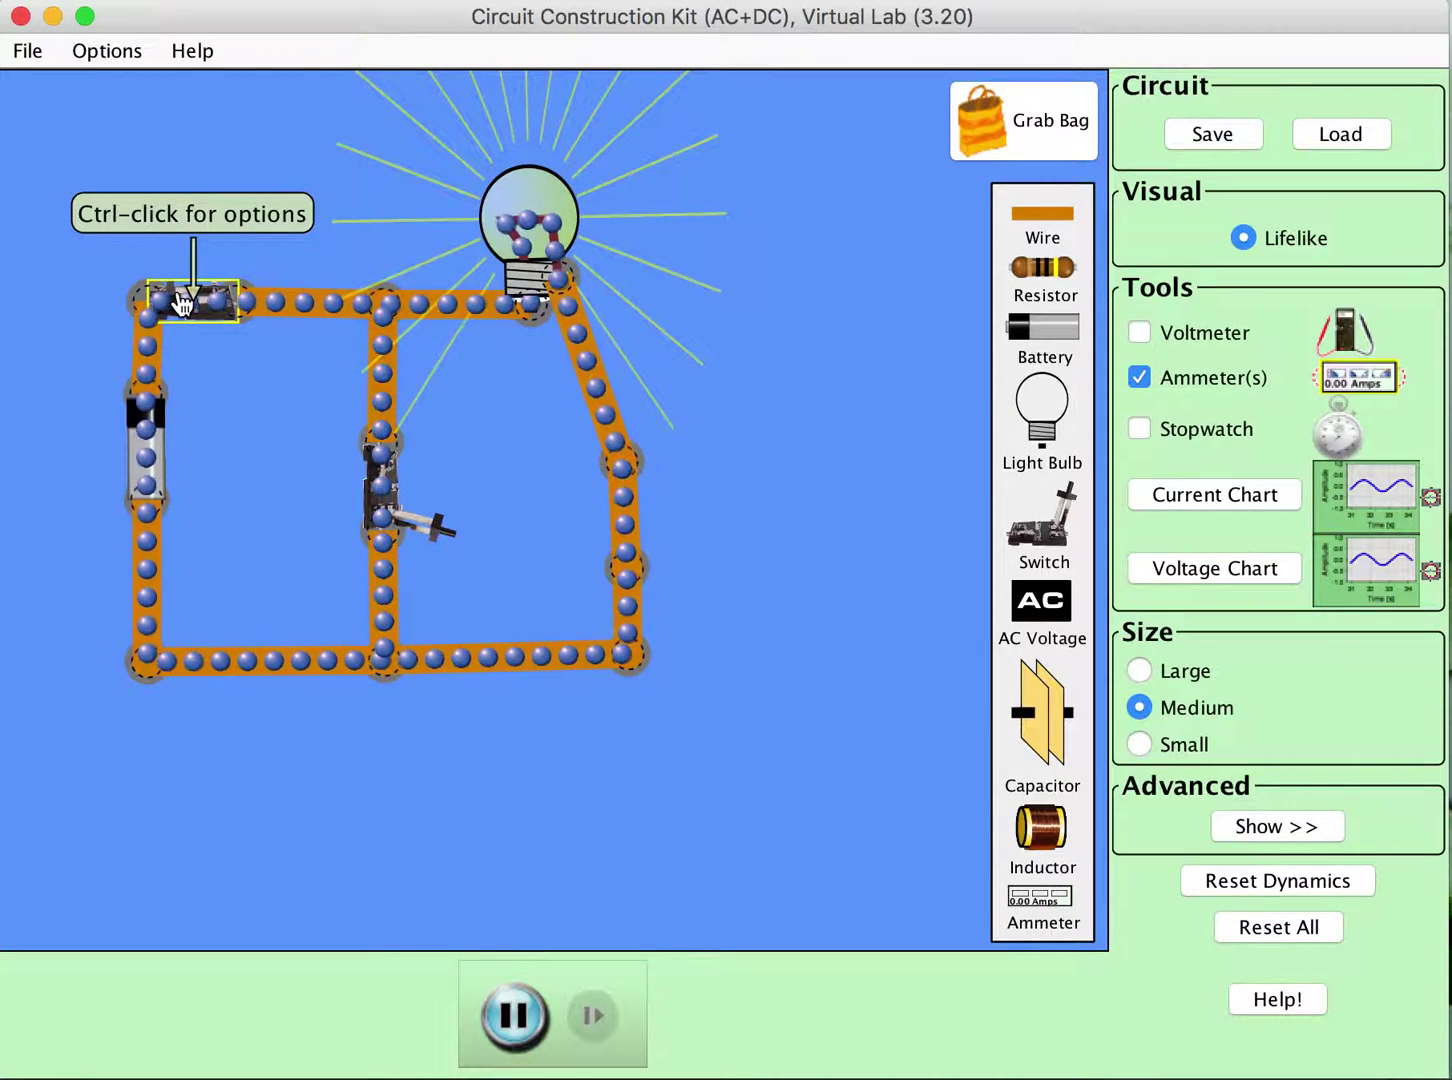
pyautogui.moveTo(182, 303); pyautogui.dragTo(251, 271)
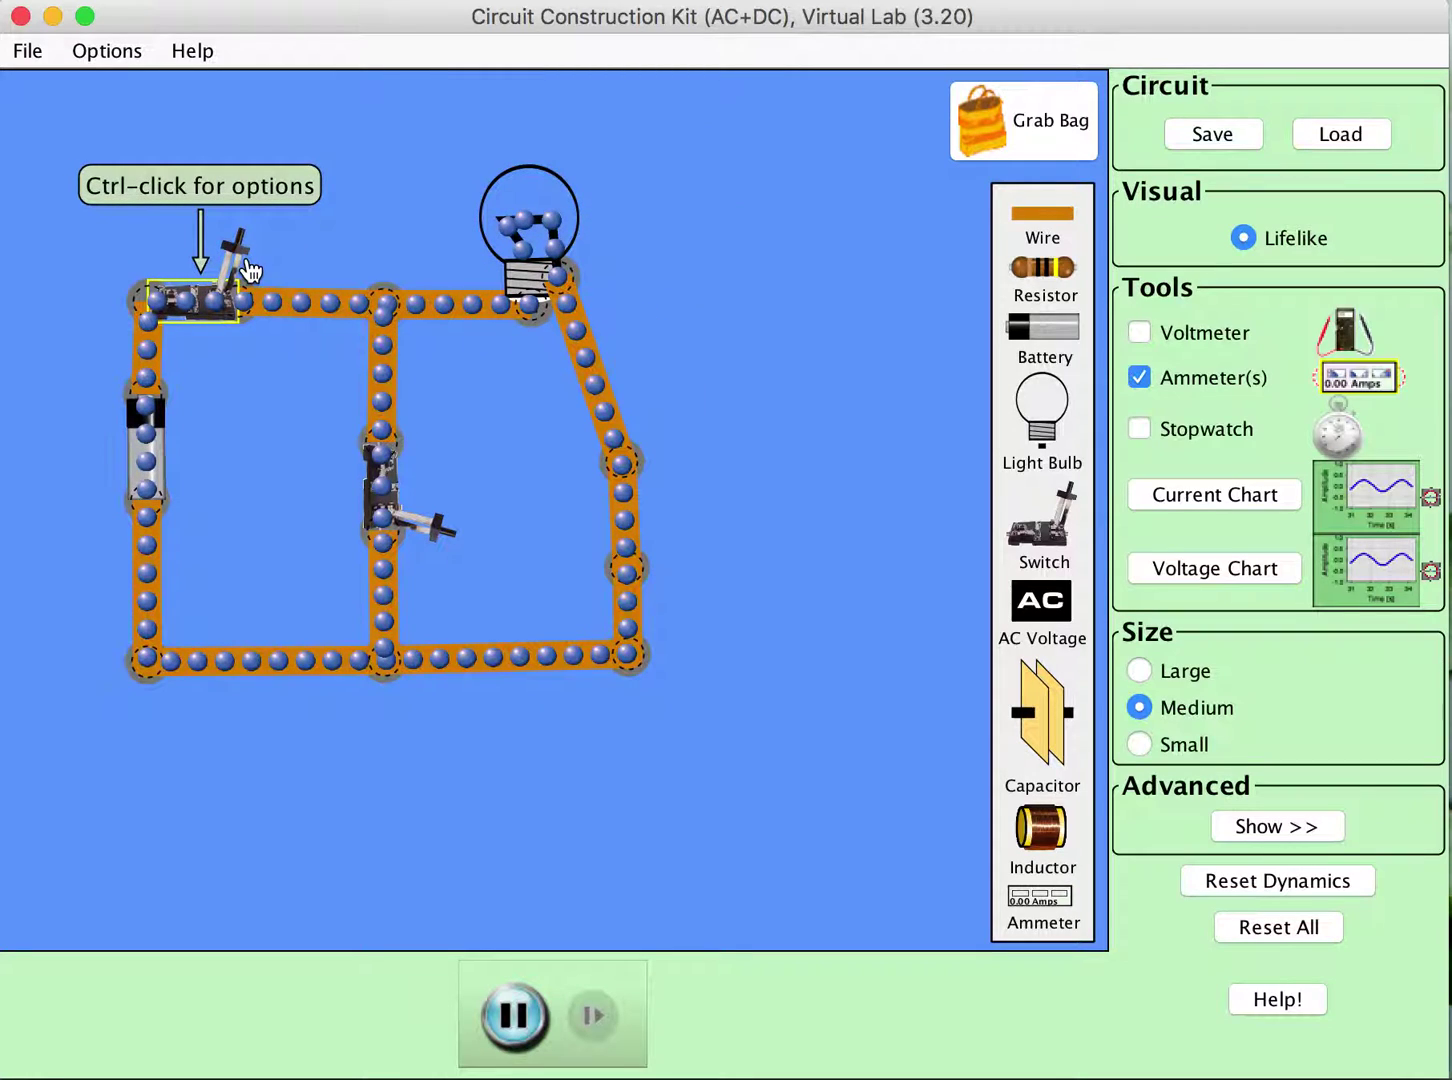
# - Replace the wire below the bulb with an inductor and close the main switch to light the bulb
pyautogui.click(632, 519)
pyautogui.press('Delete')
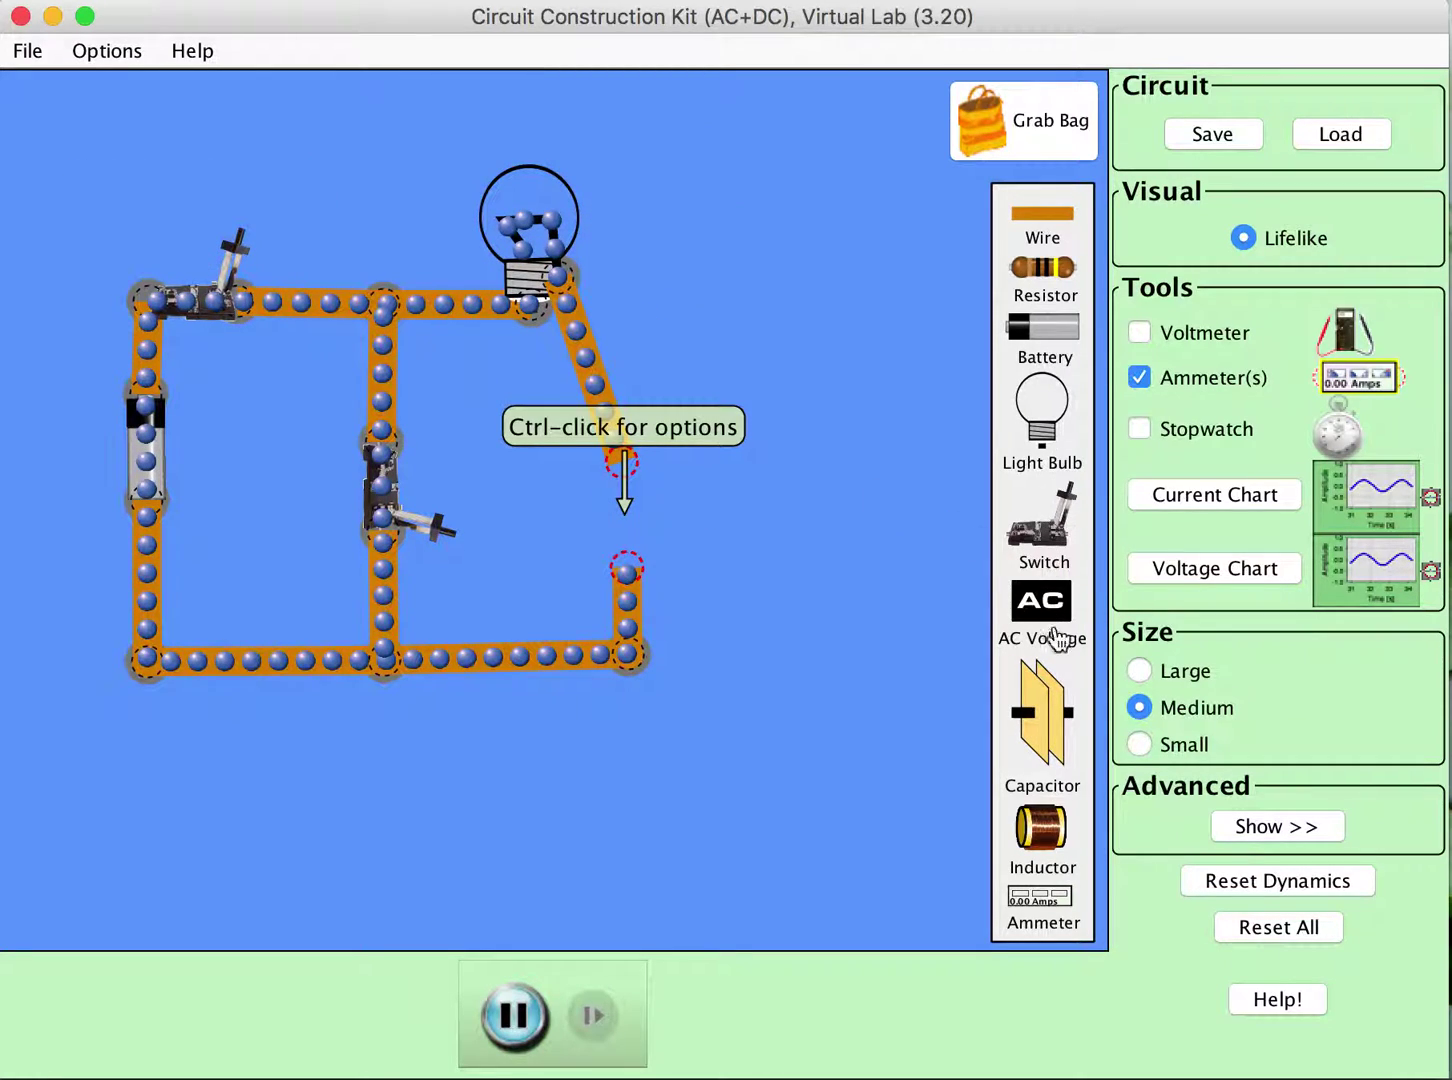
pyautogui.moveTo(1055, 832); pyautogui.dragTo(671, 533)
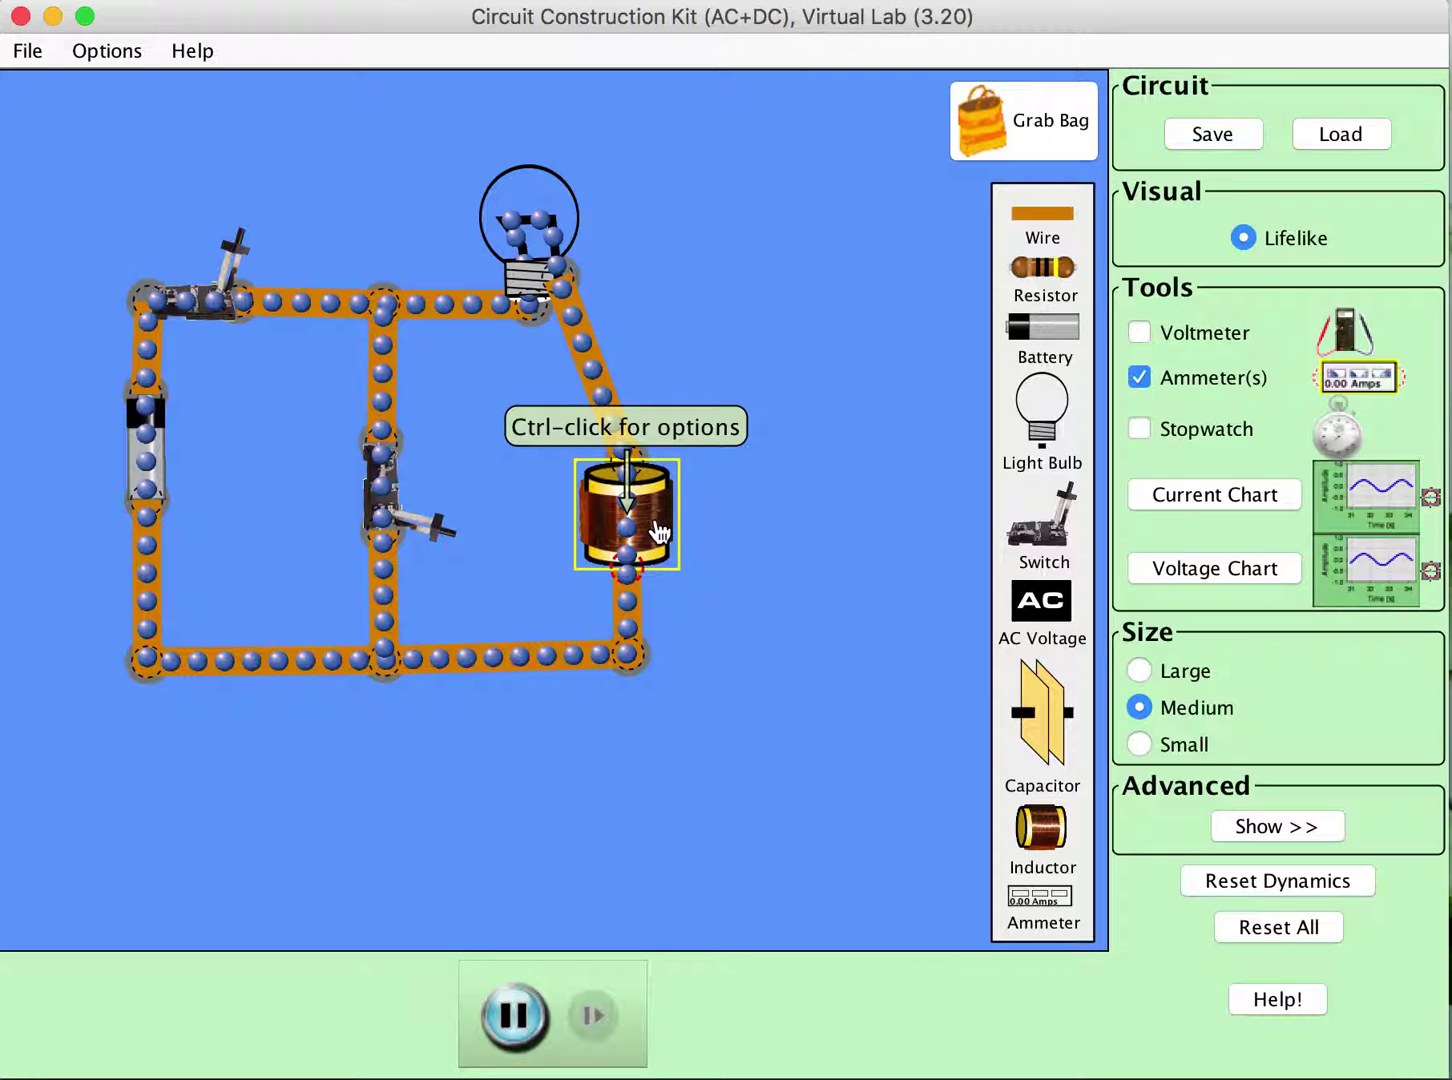
pyautogui.click(486, 361)
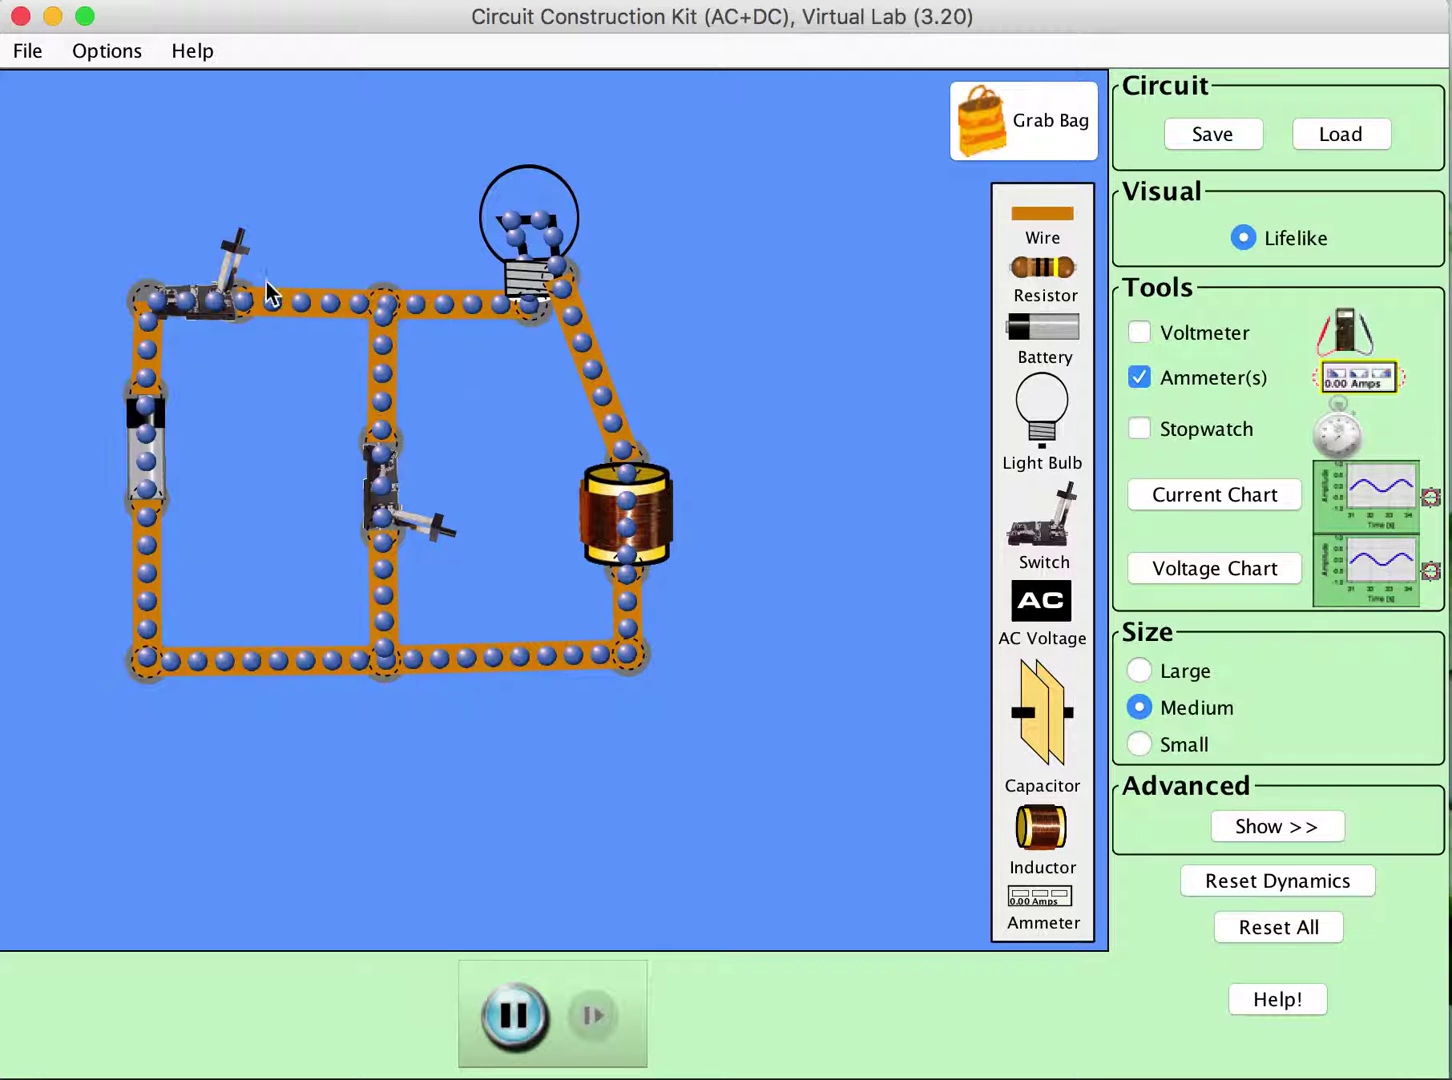
pyautogui.click(249, 260)
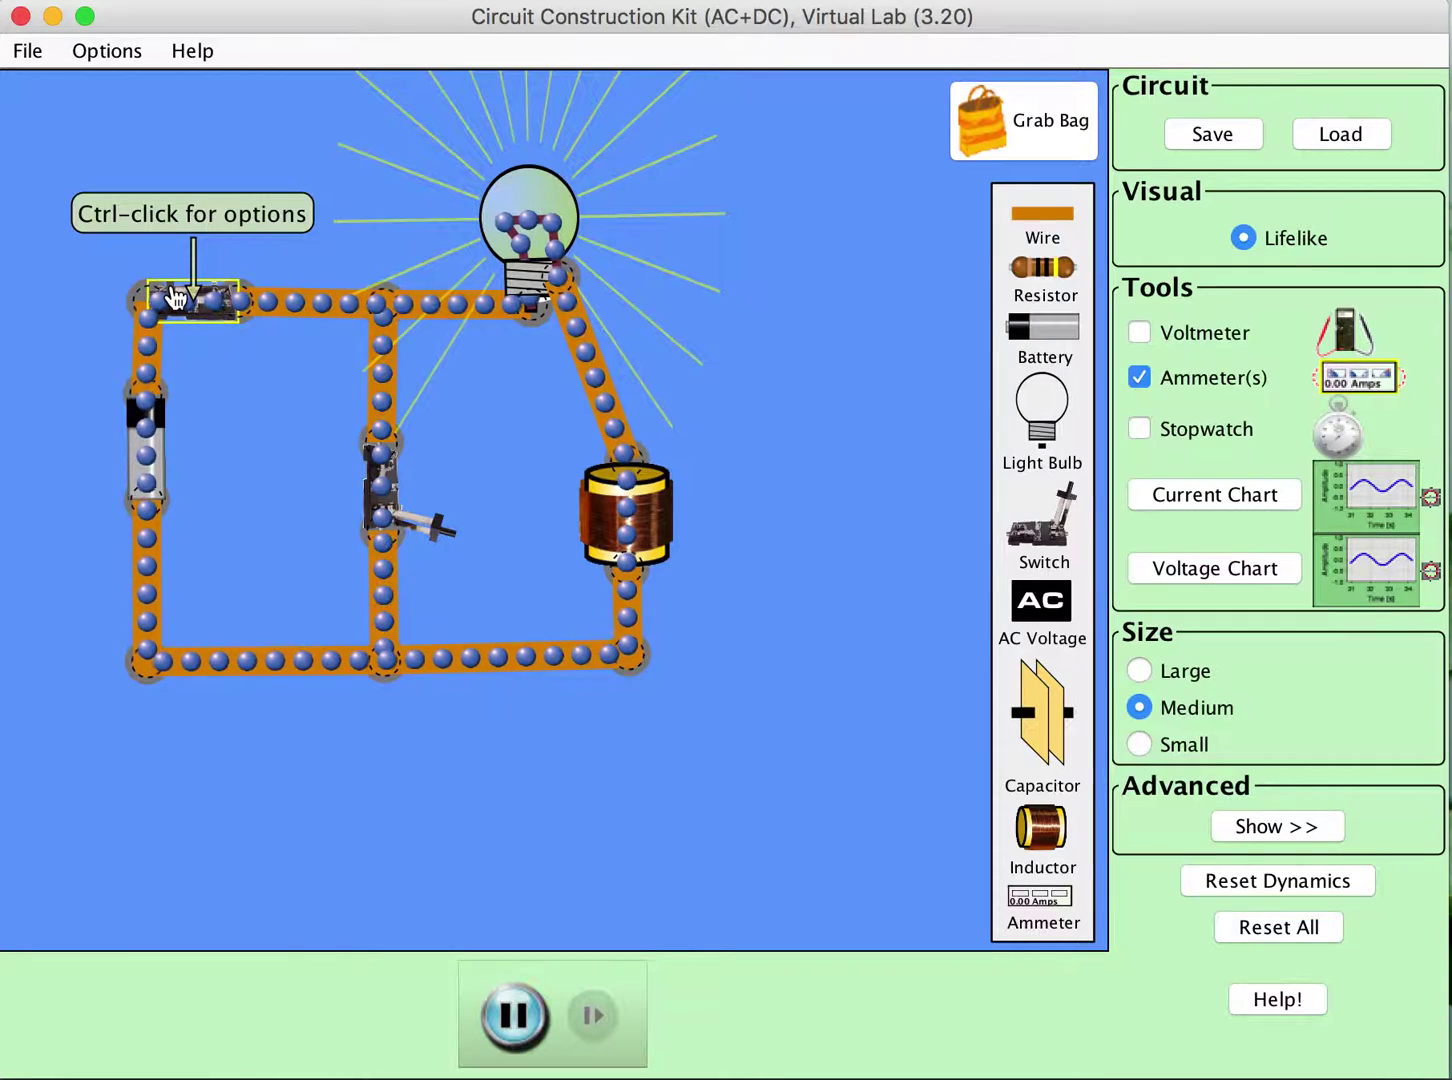
# - Open the top switch to darken the bulb and close the middle-branch switch
pyautogui.moveTo(179, 298); pyautogui.dragTo(258, 257)
pyautogui.moveTo(445, 532); pyautogui.dragTo(345, 450)
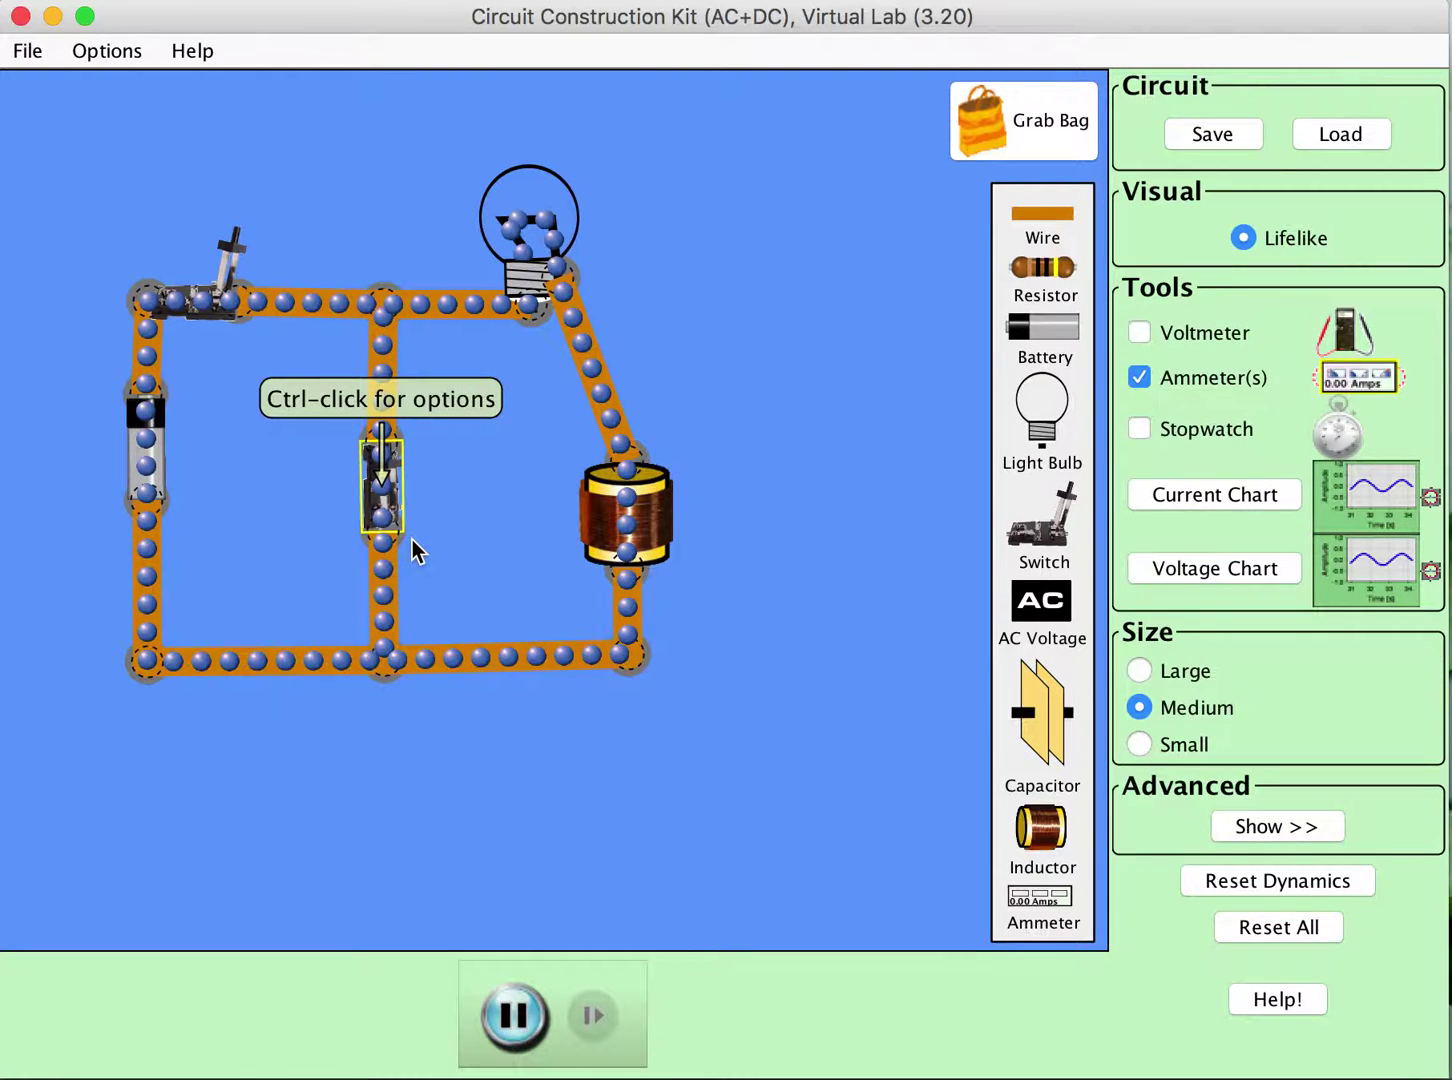
# - Delete the middle-branch switch and connect a resistor between the top and bottom wires
pyautogui.press('Delete')
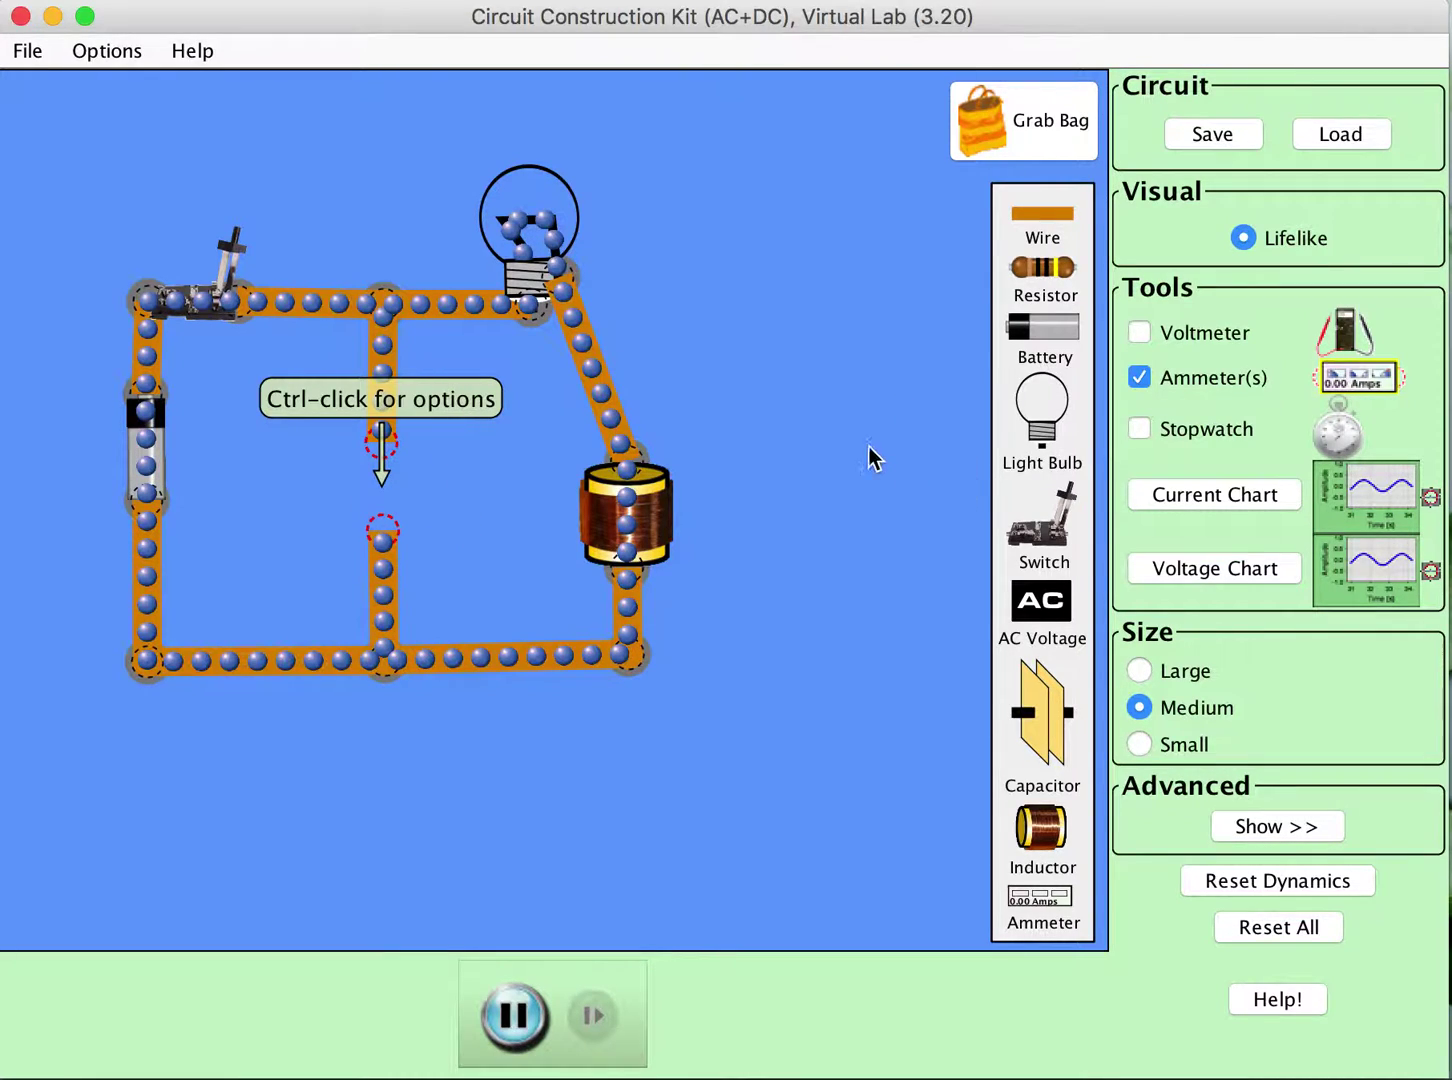
pyautogui.moveTo(1041, 267); pyautogui.dragTo(395, 511)
pyautogui.click(409, 568)
pyautogui.moveTo(405, 660); pyautogui.dragTo(394, 670)
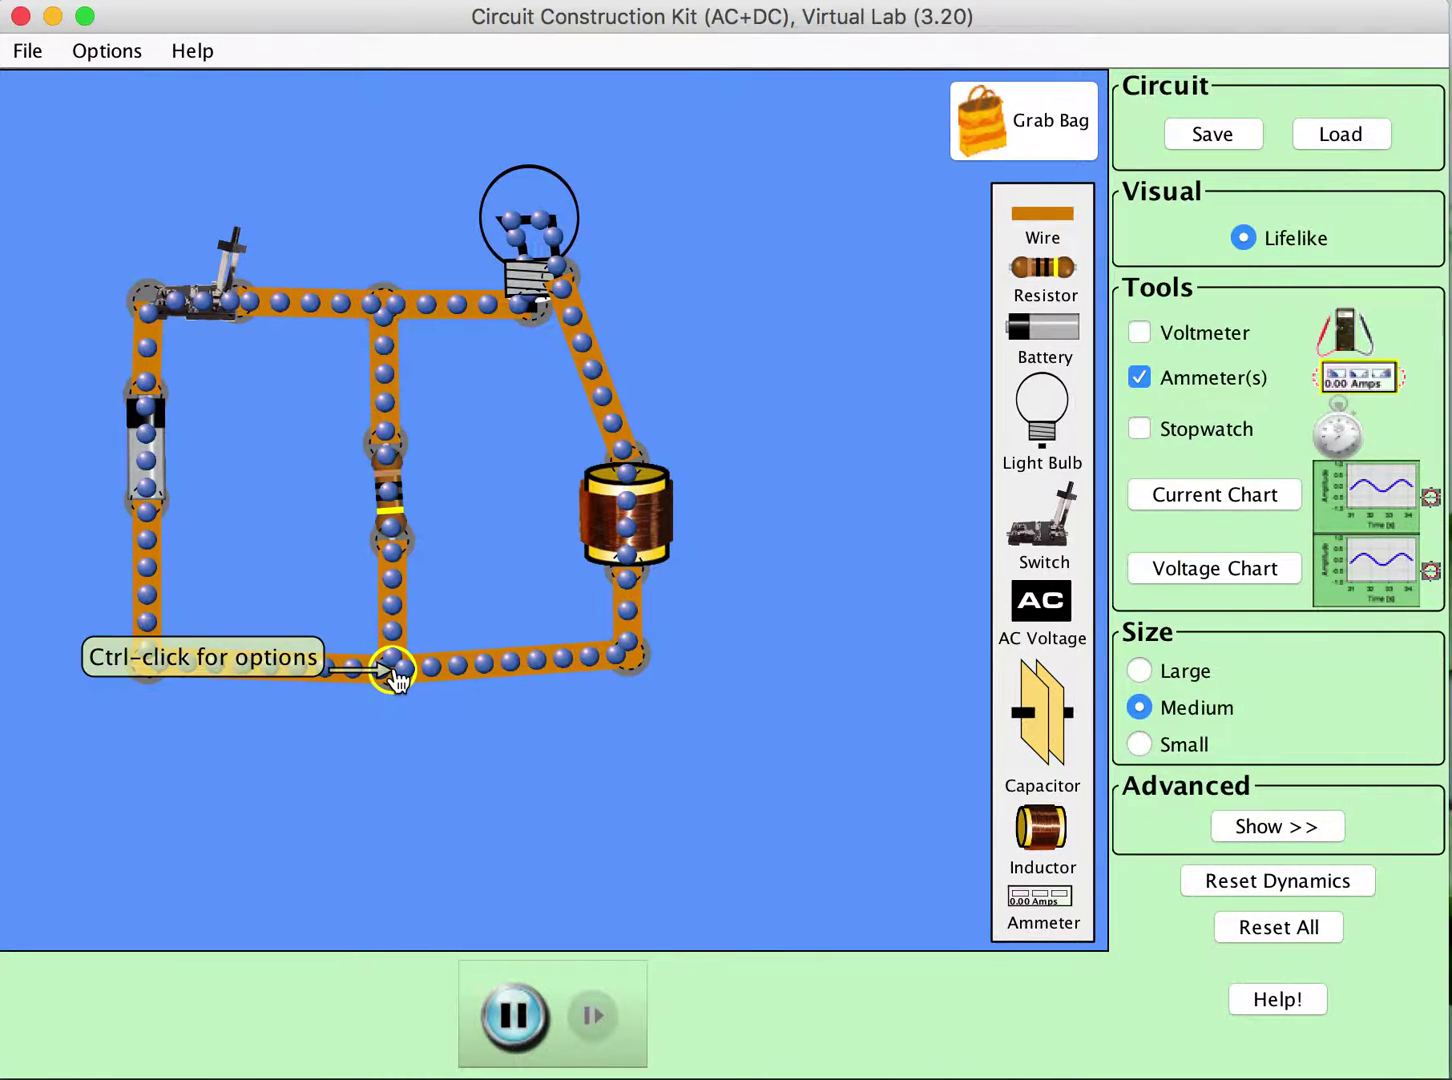
pyautogui.click(392, 520)
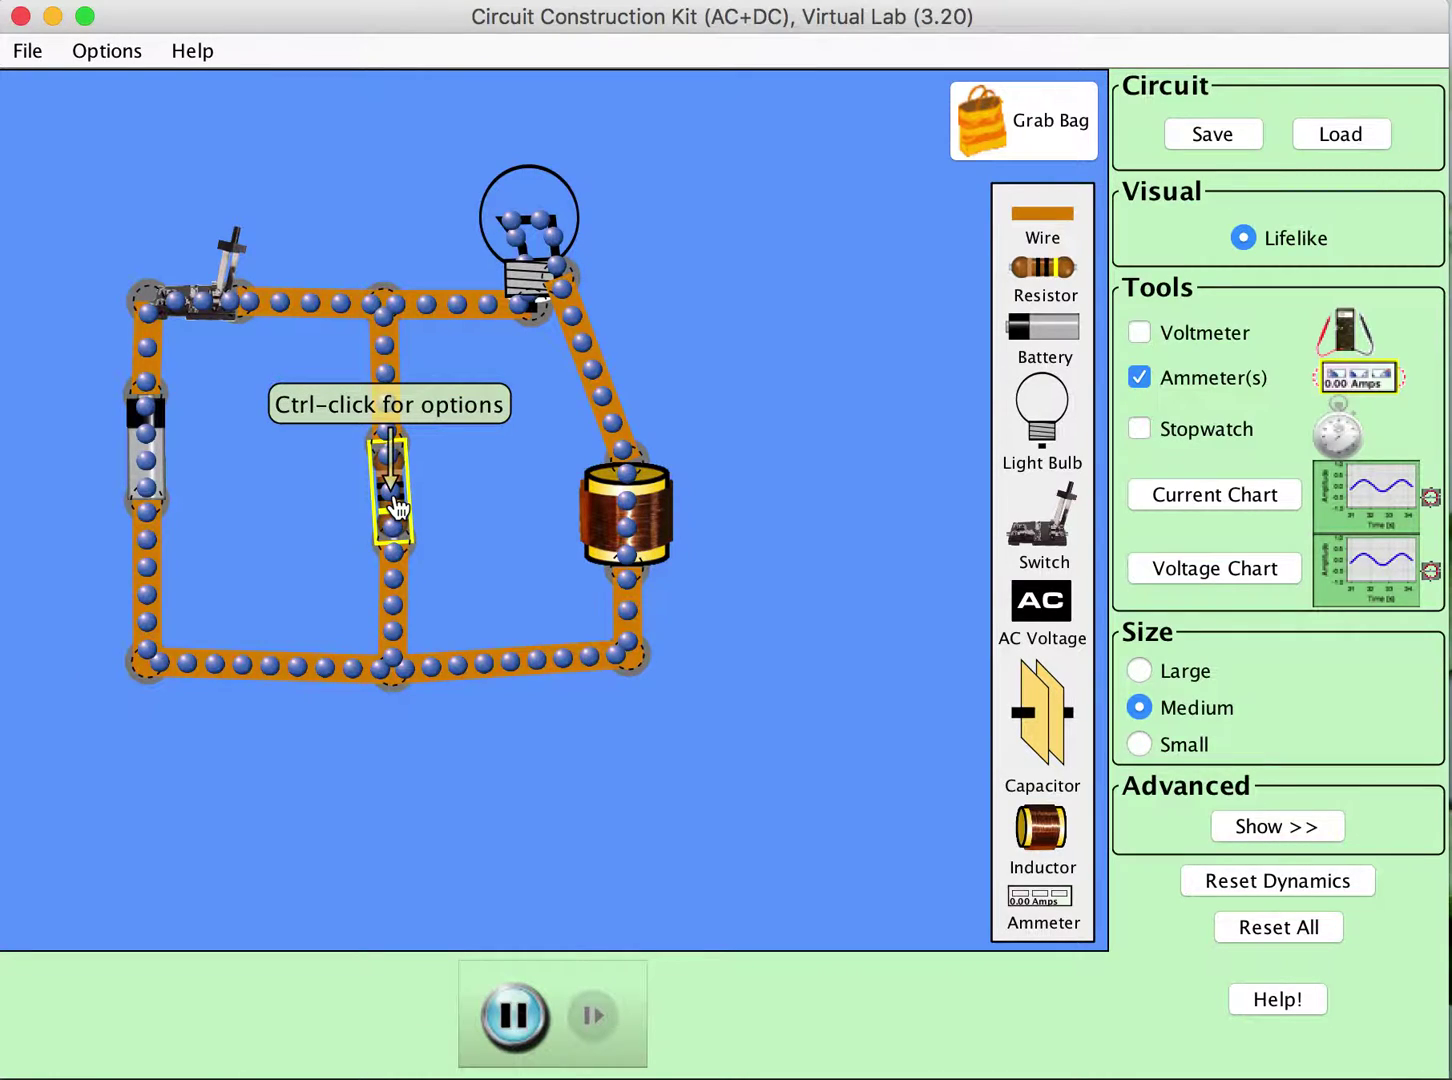
pyautogui.click(317, 511)
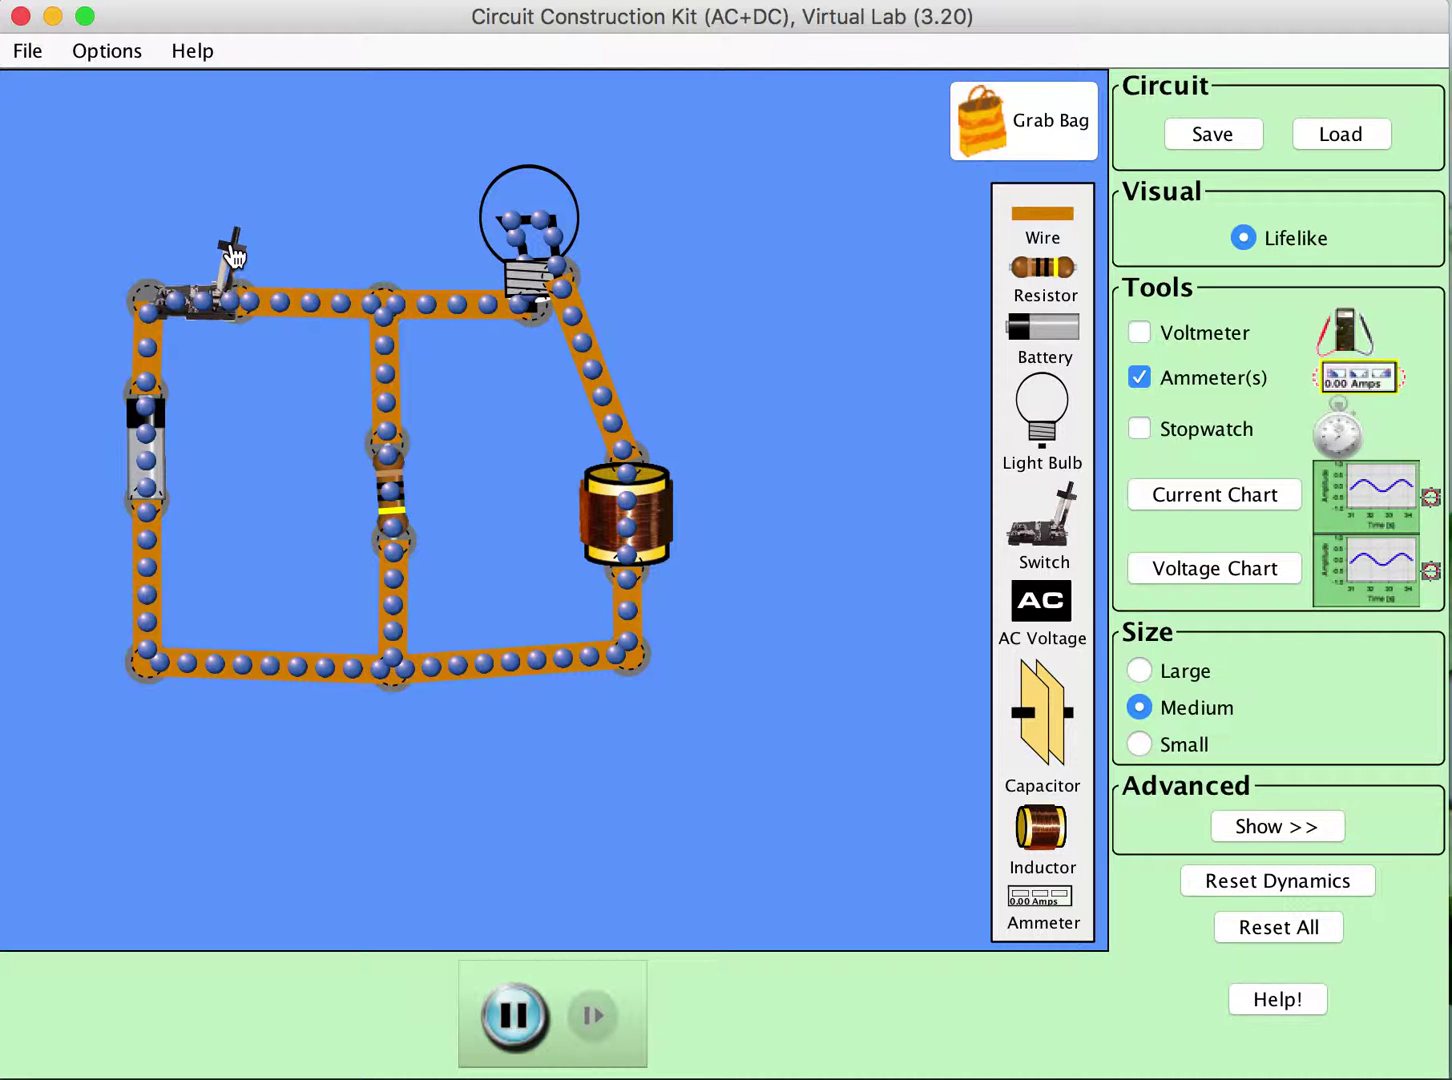
pyautogui.moveTo(233, 256); pyautogui.dragTo(199, 290)
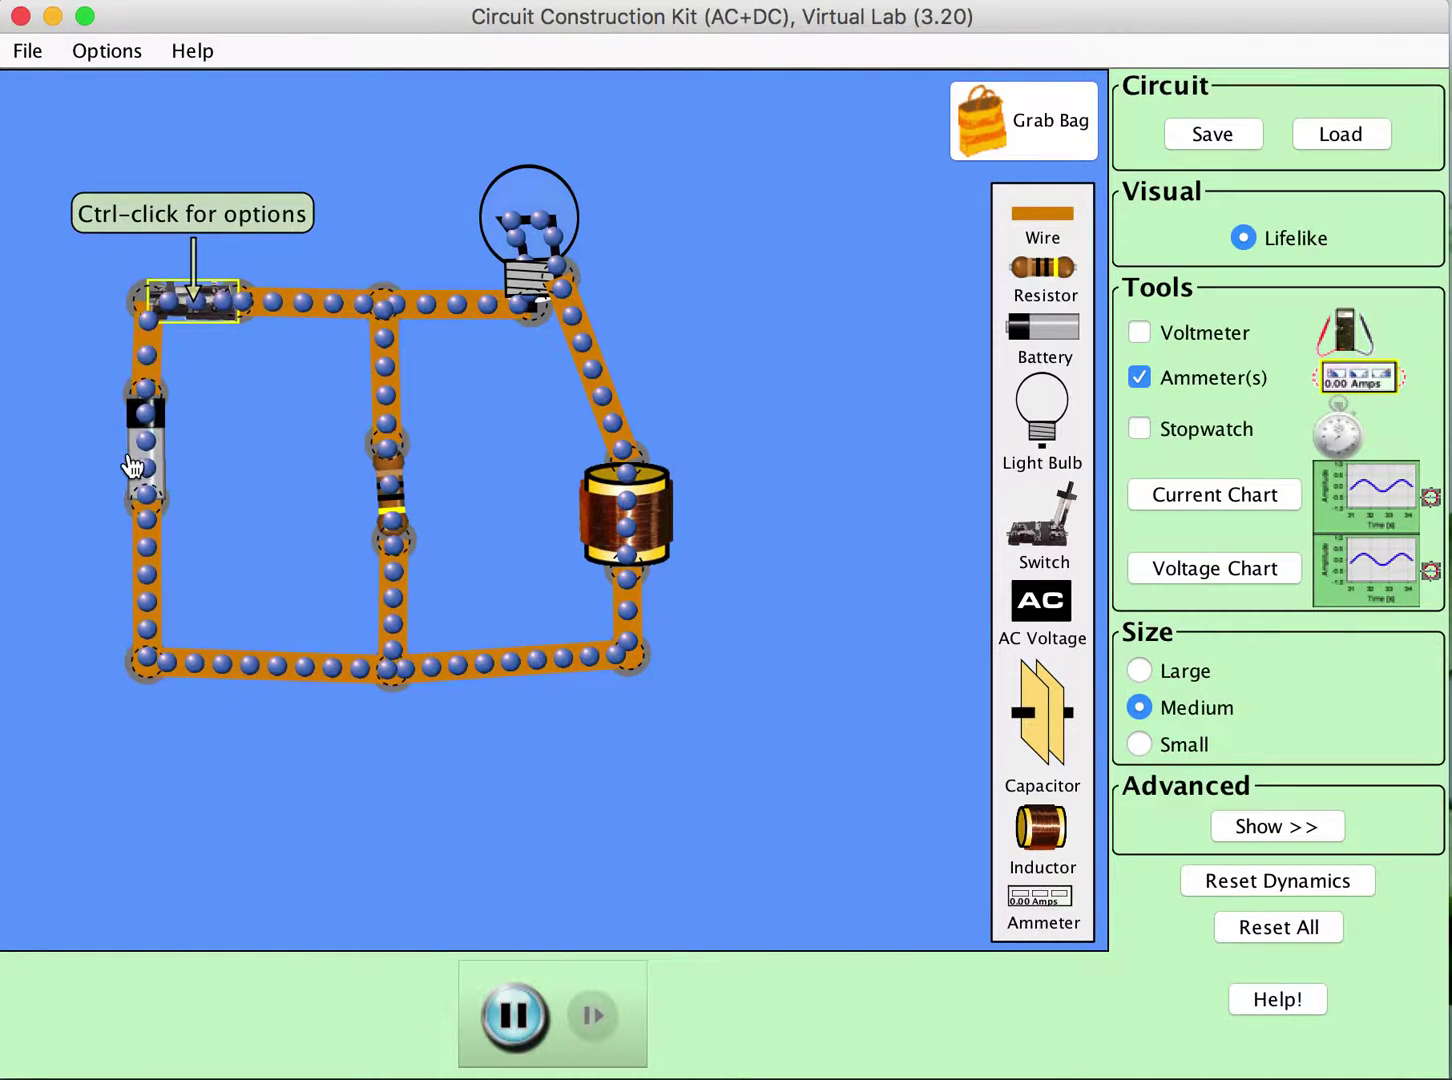